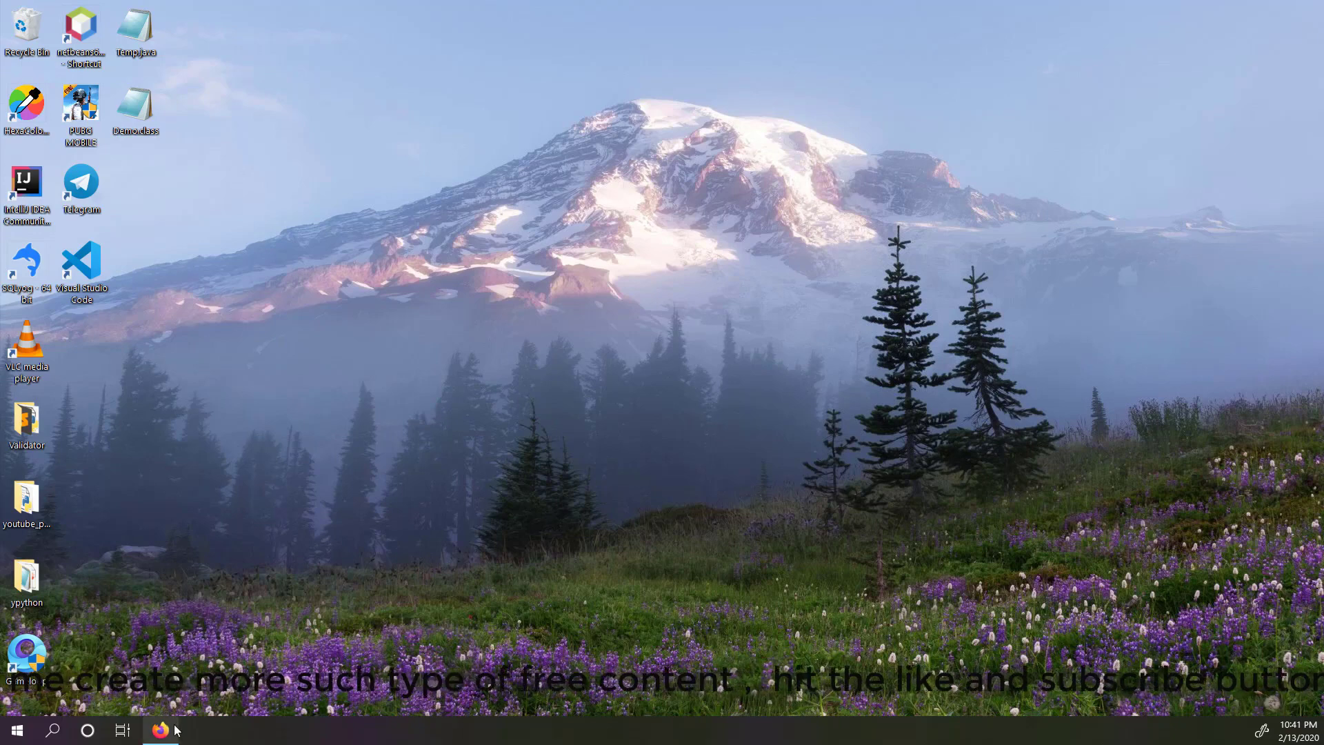
Switch to Firefox, search Google for "pycharm download" and open the JetBrains PyCharm download page from the results
mouse_move(177, 730)
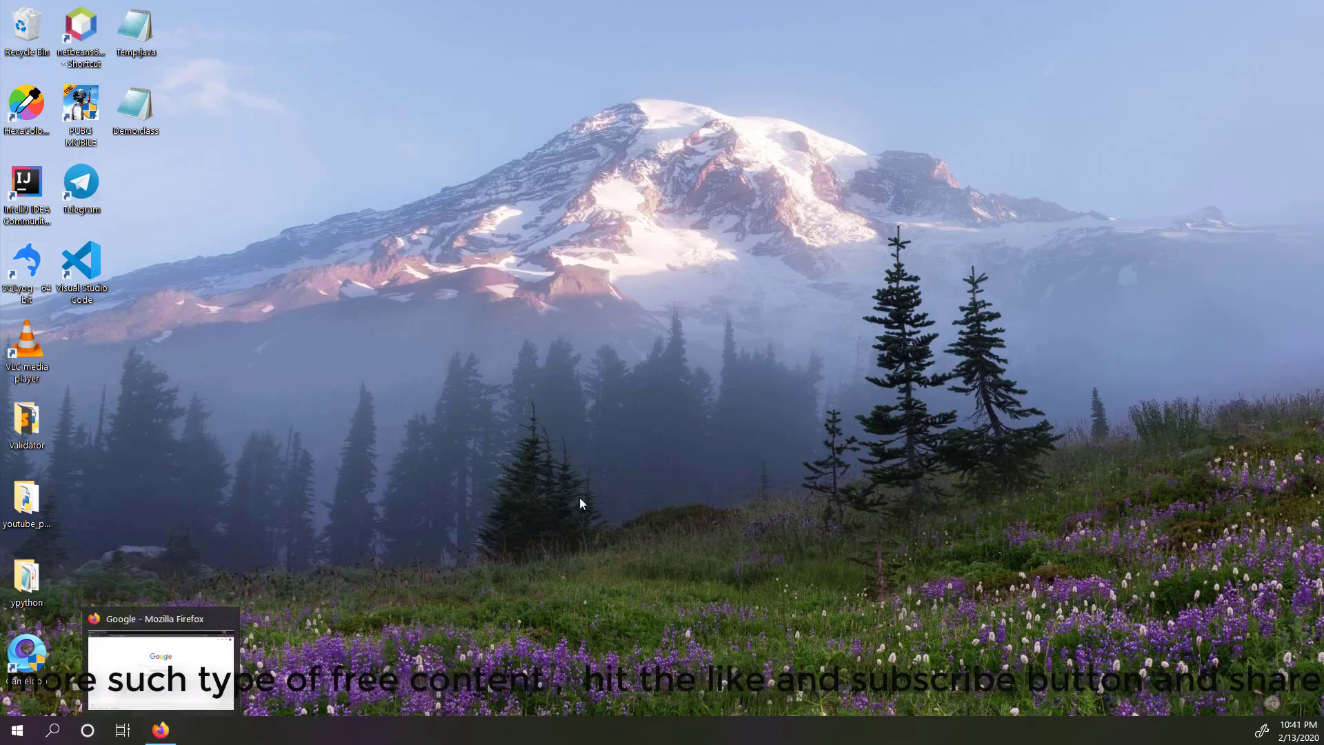
left_click(174, 733)
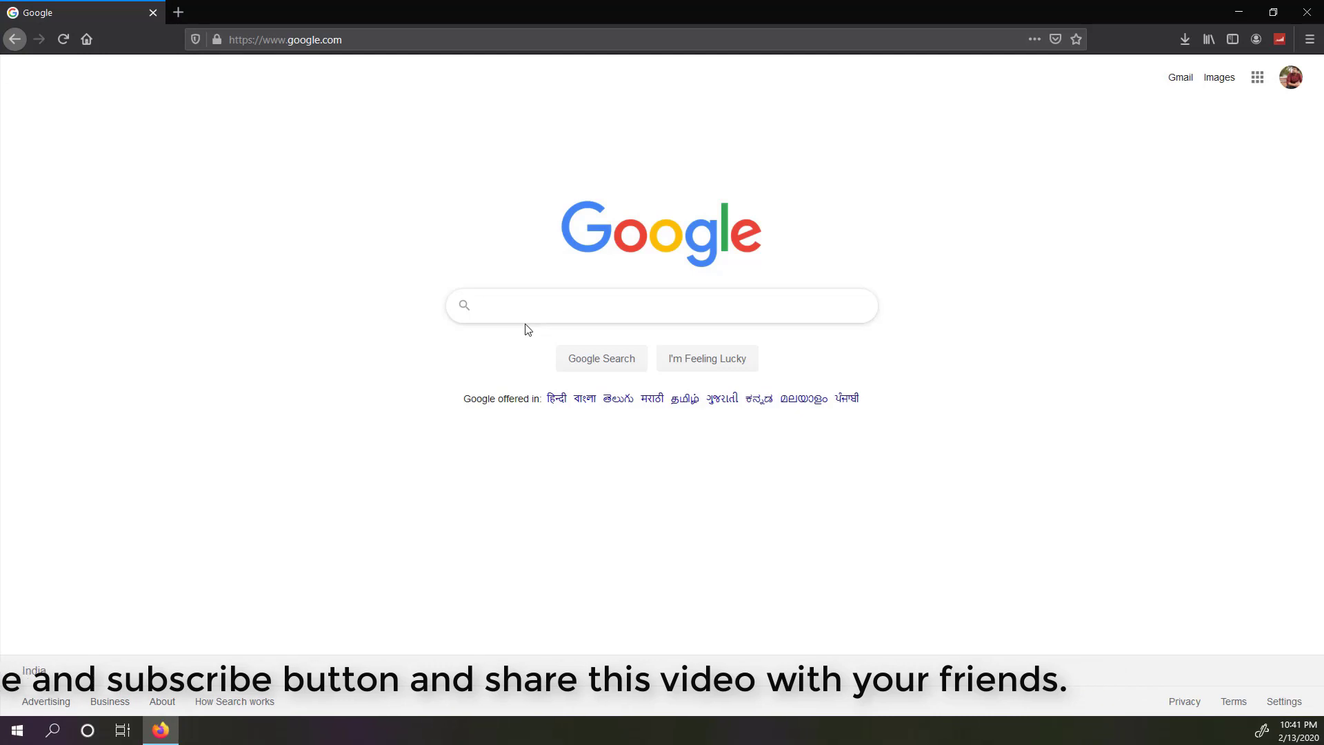
left_click(502, 315)
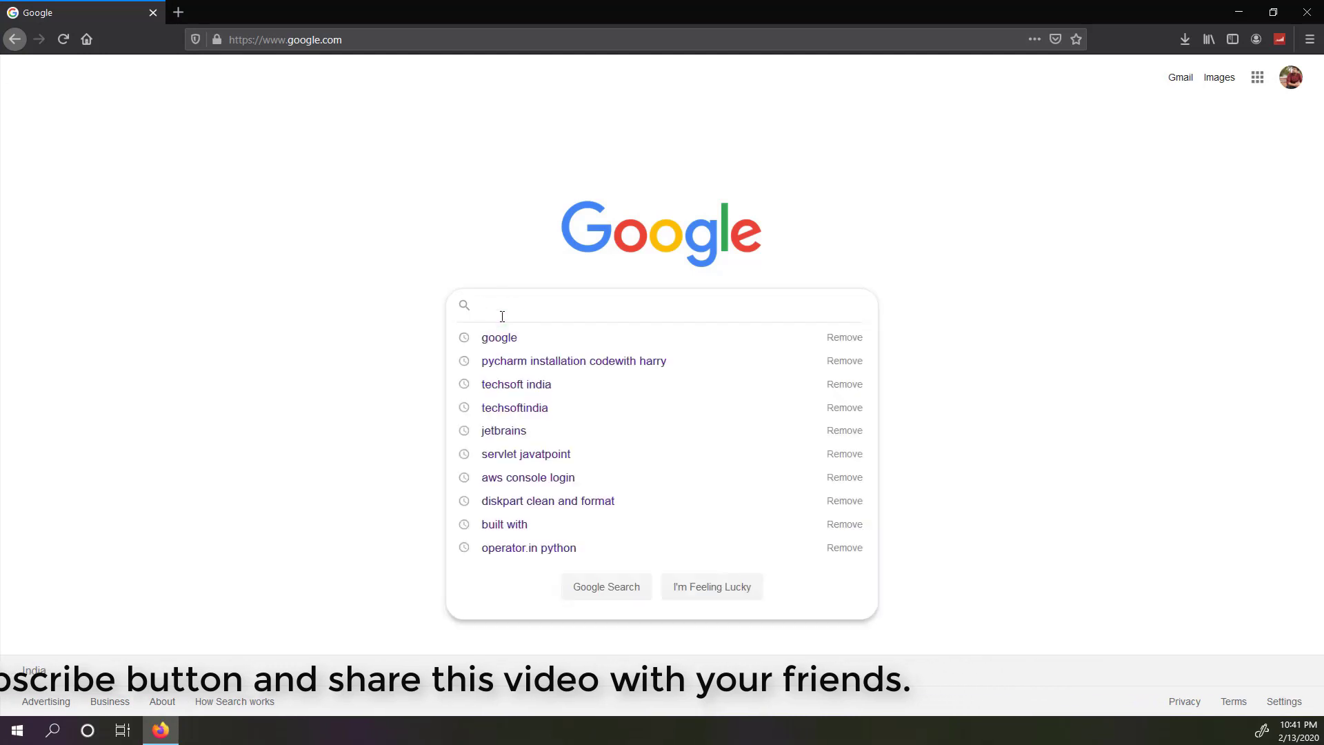
type("pyt")
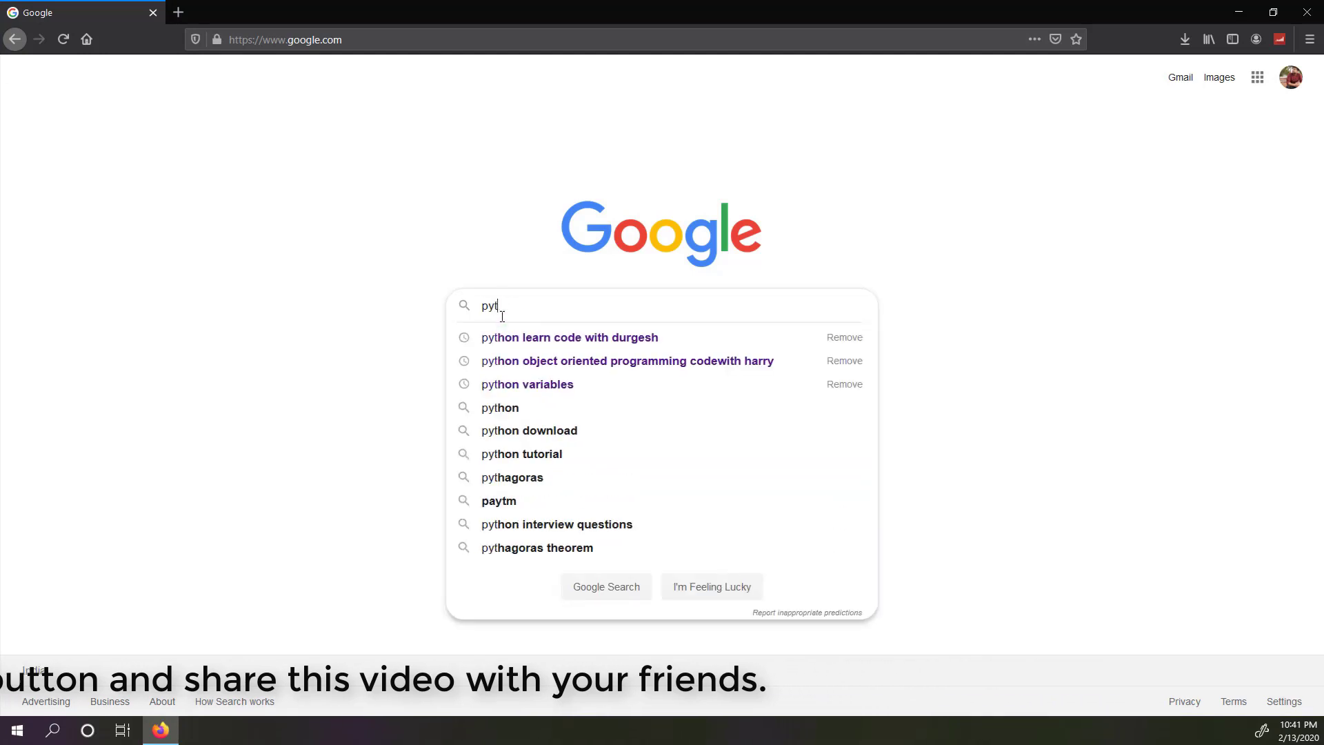
key("BackSpace")
type("charm do")
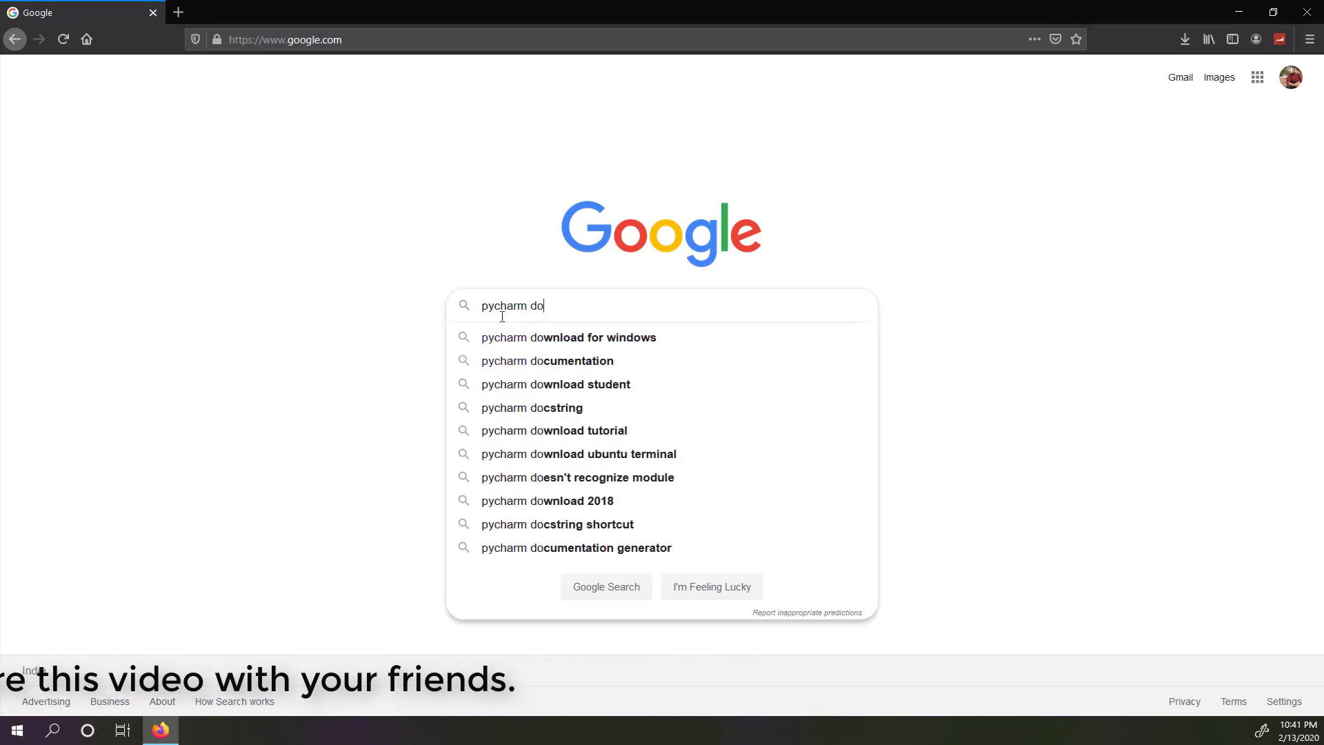
type("wnload")
key("Return")
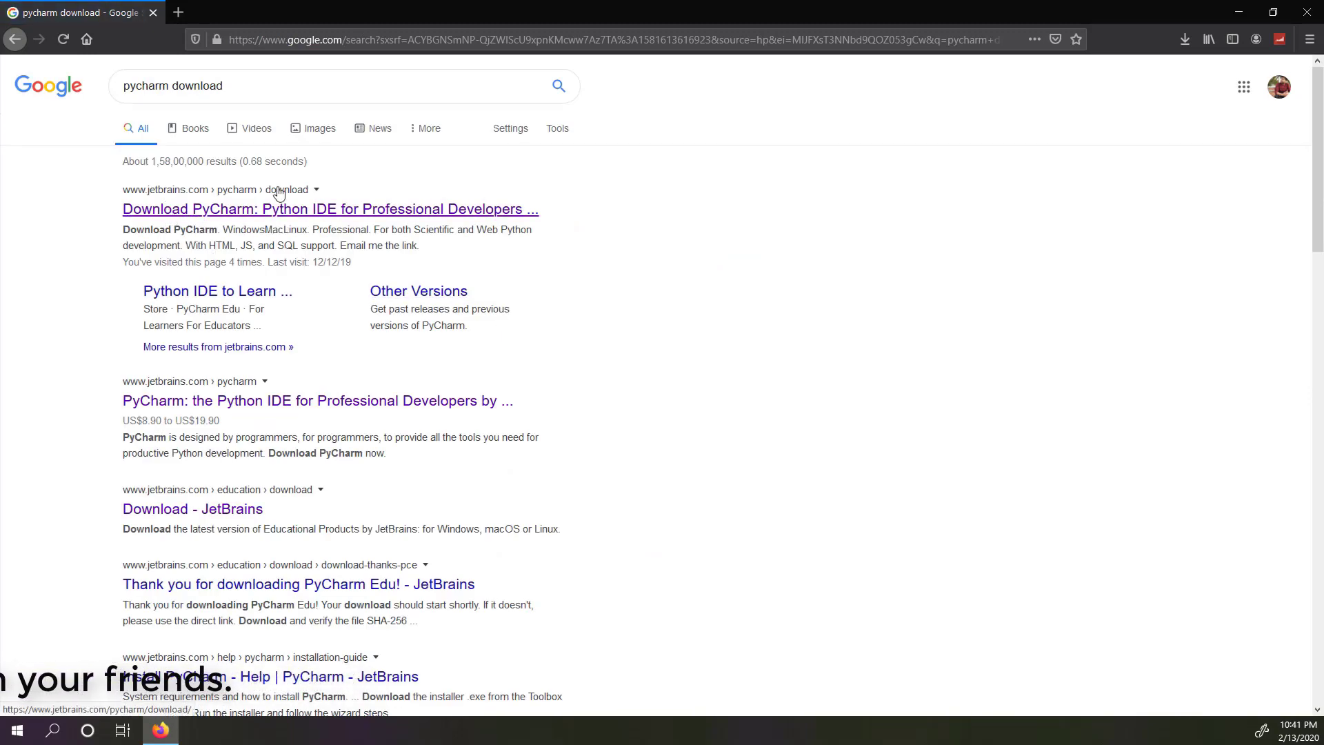
left_click(232, 207)
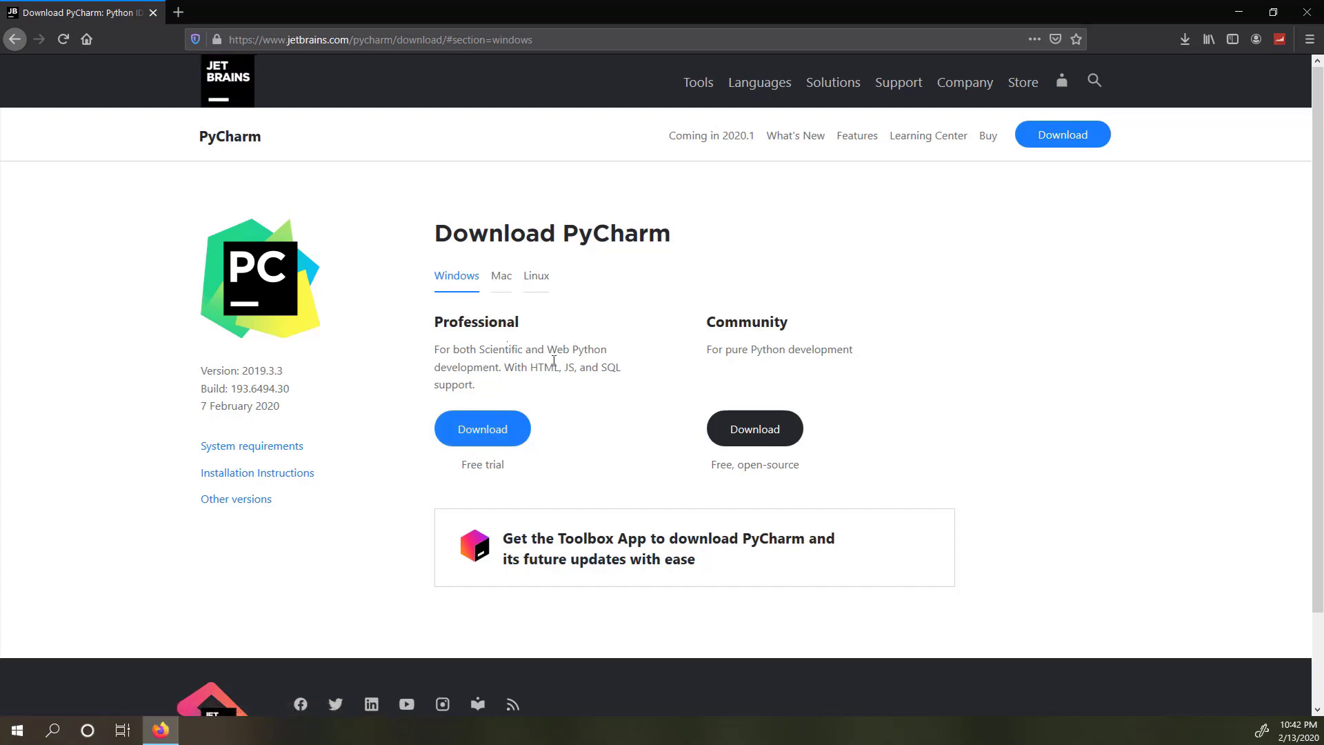
Download the free Community edition of PyCharm for Windows and save the installer file
scroll(571, 370, "down", 2)
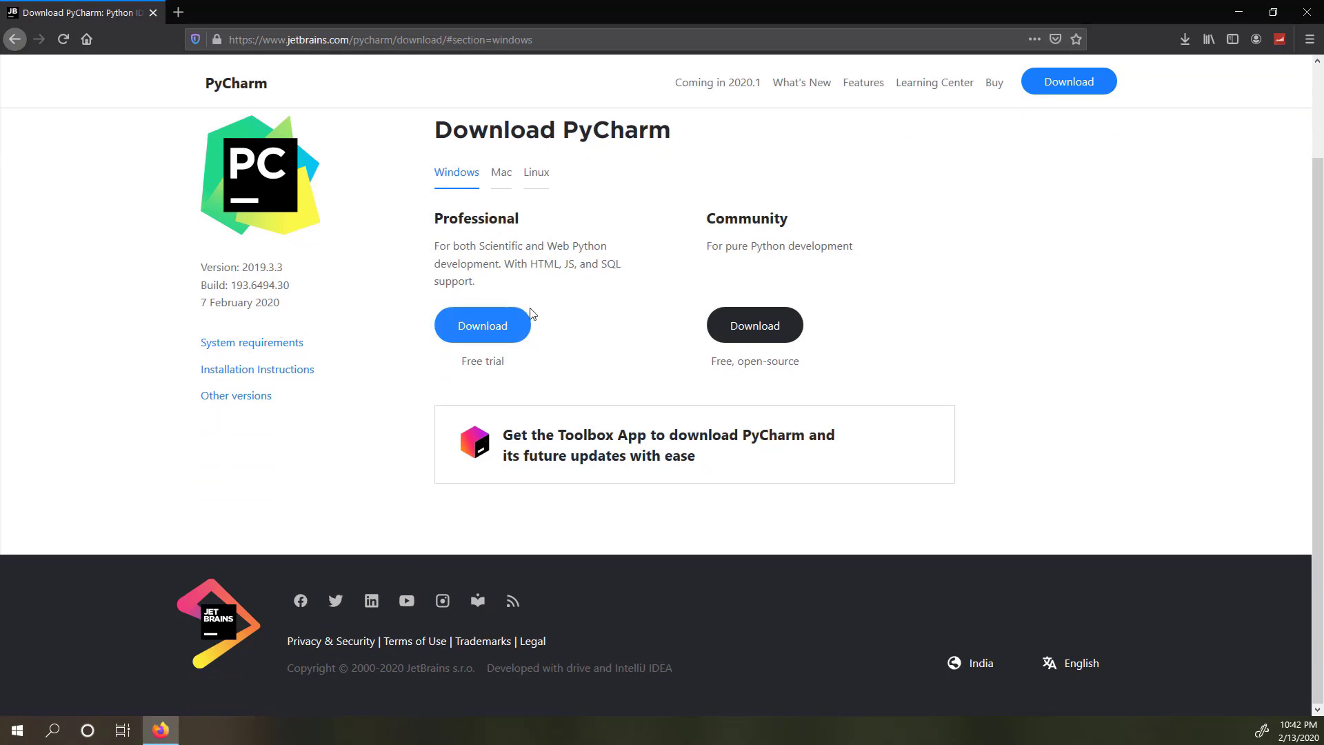
scroll(533, 314, "up", 2)
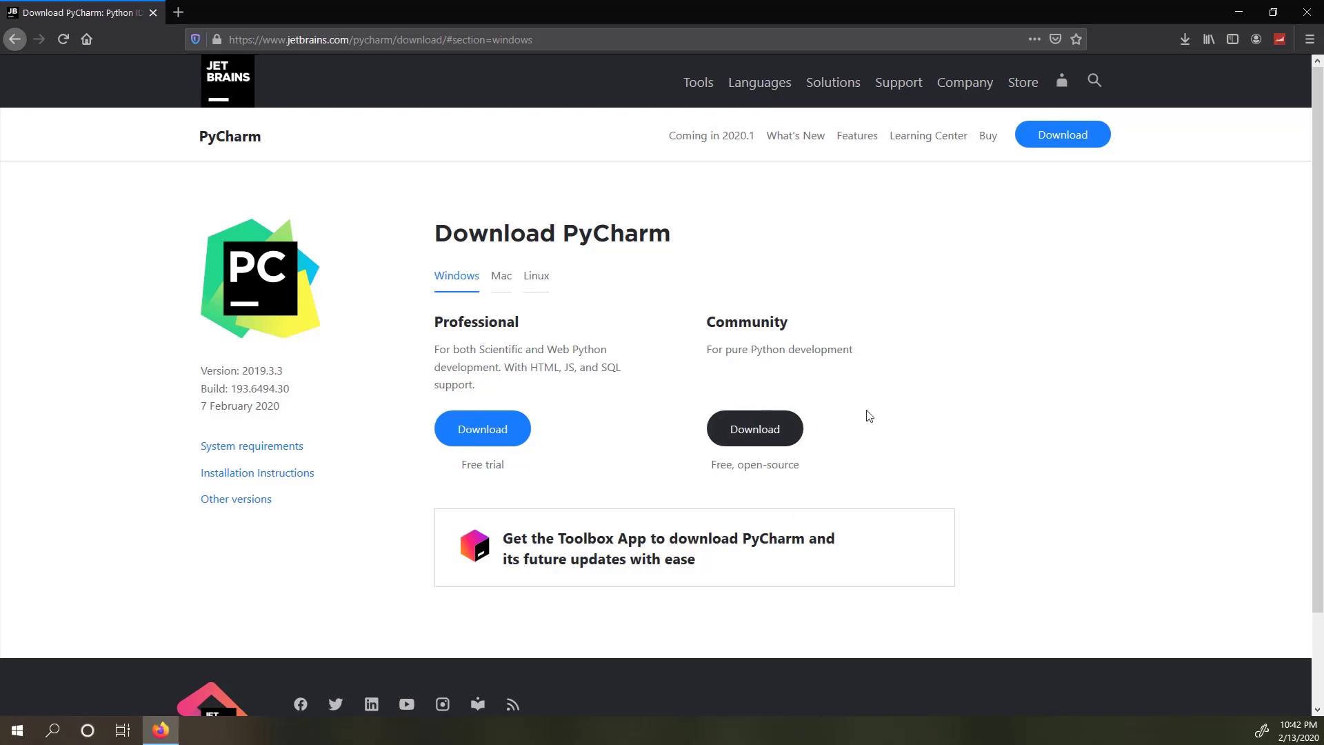
left_click(756, 435)
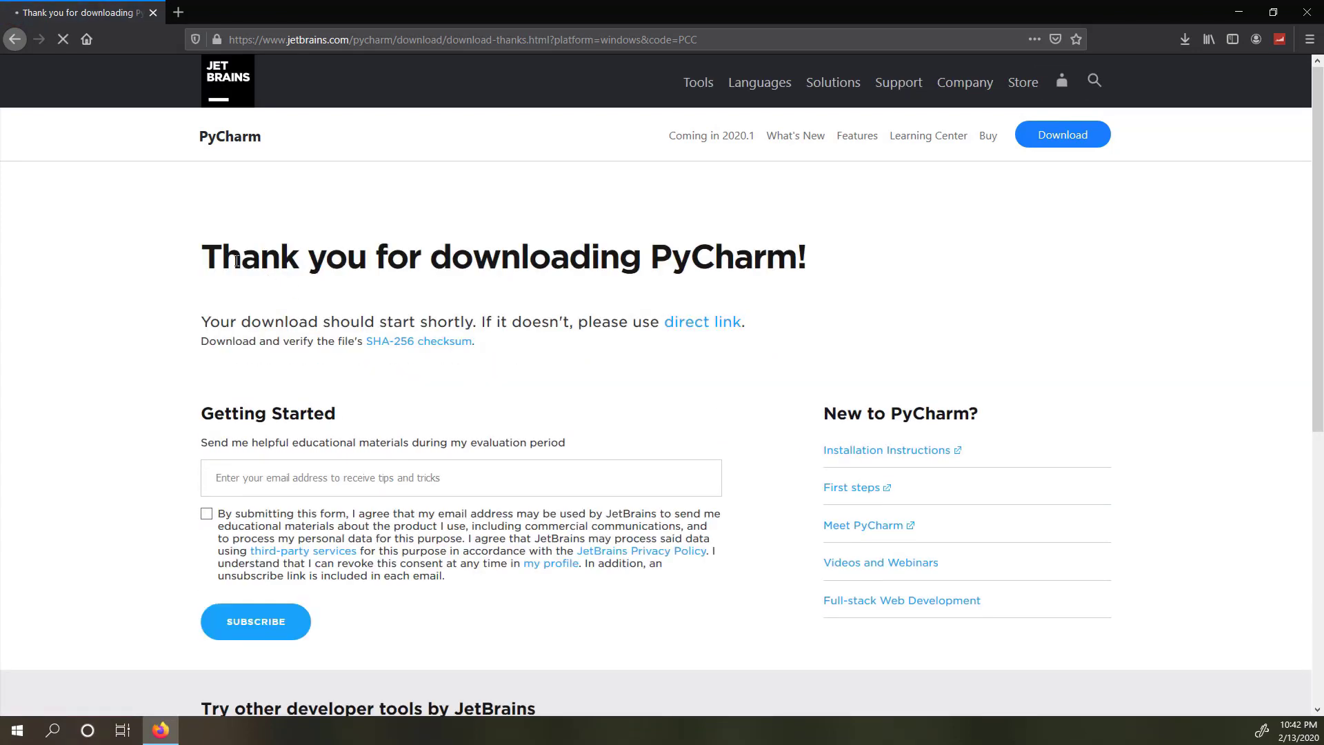
left_click_drag(209, 256, 346, 256)
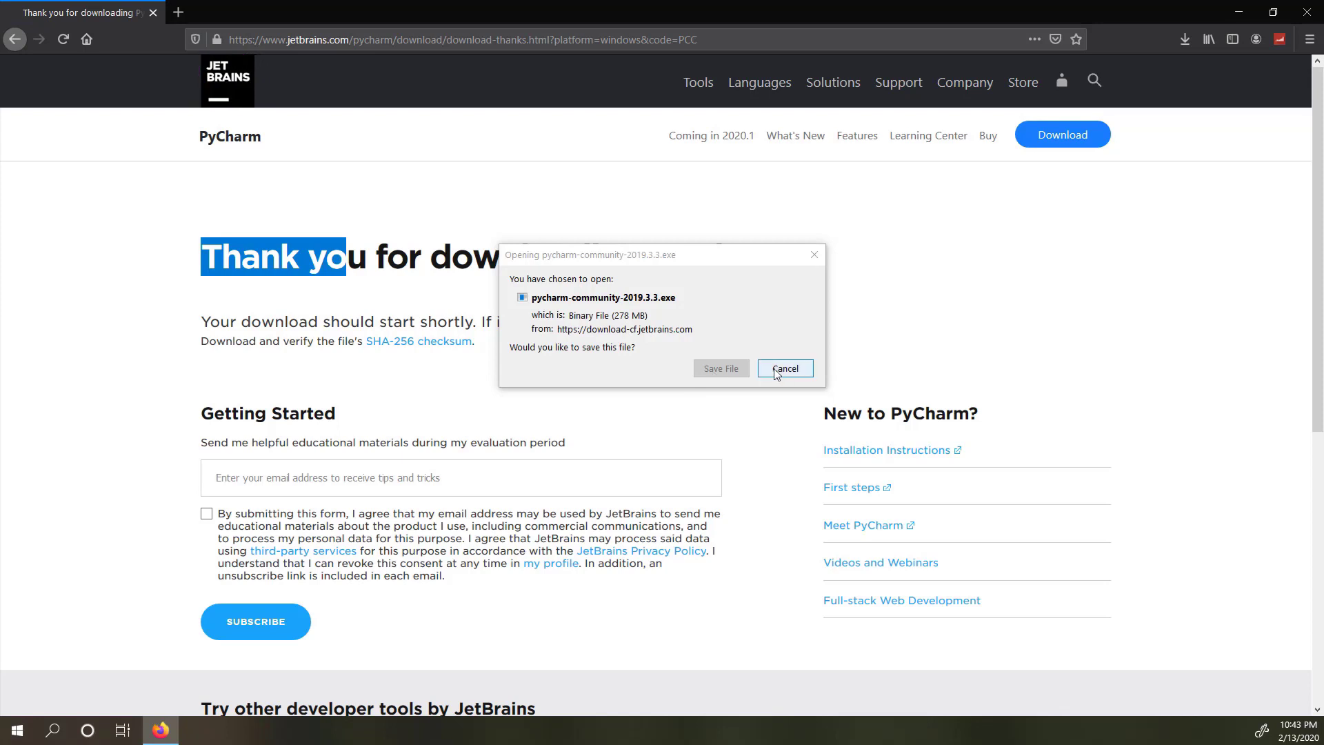
left_click(724, 364)
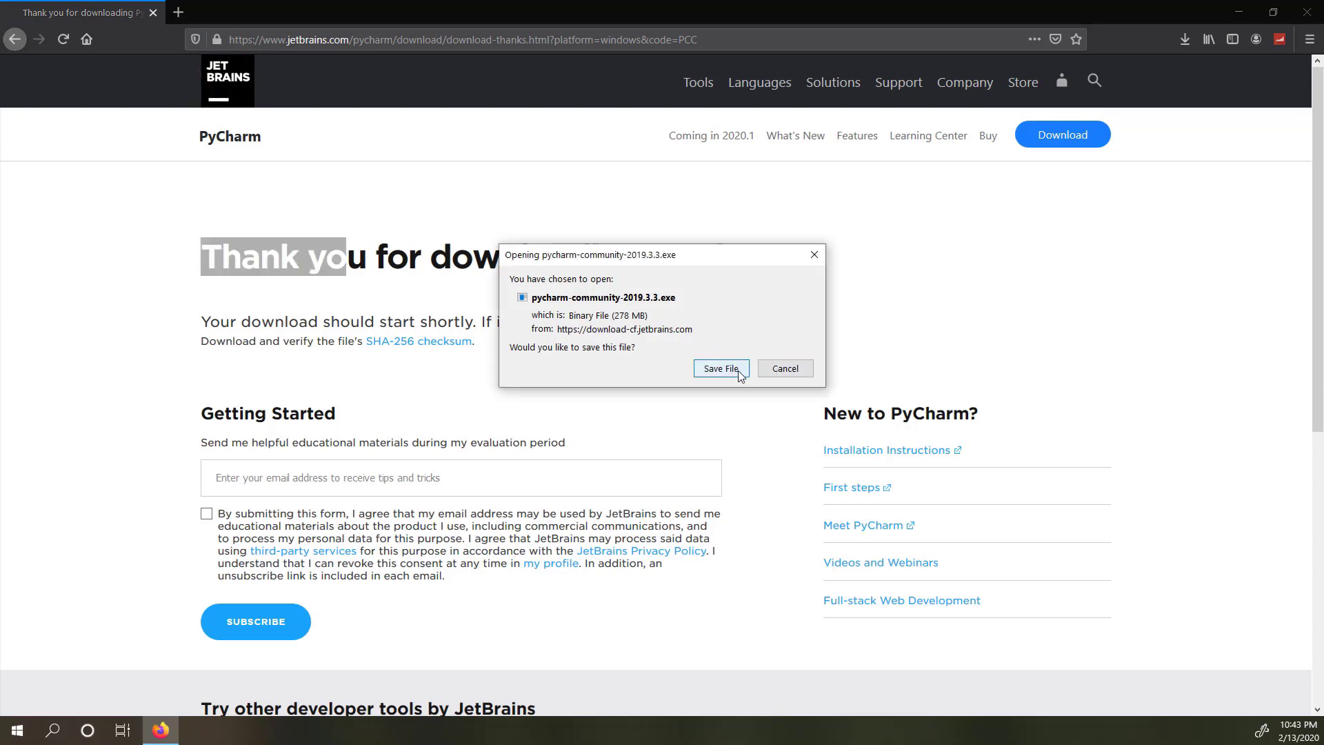
left_click(730, 368)
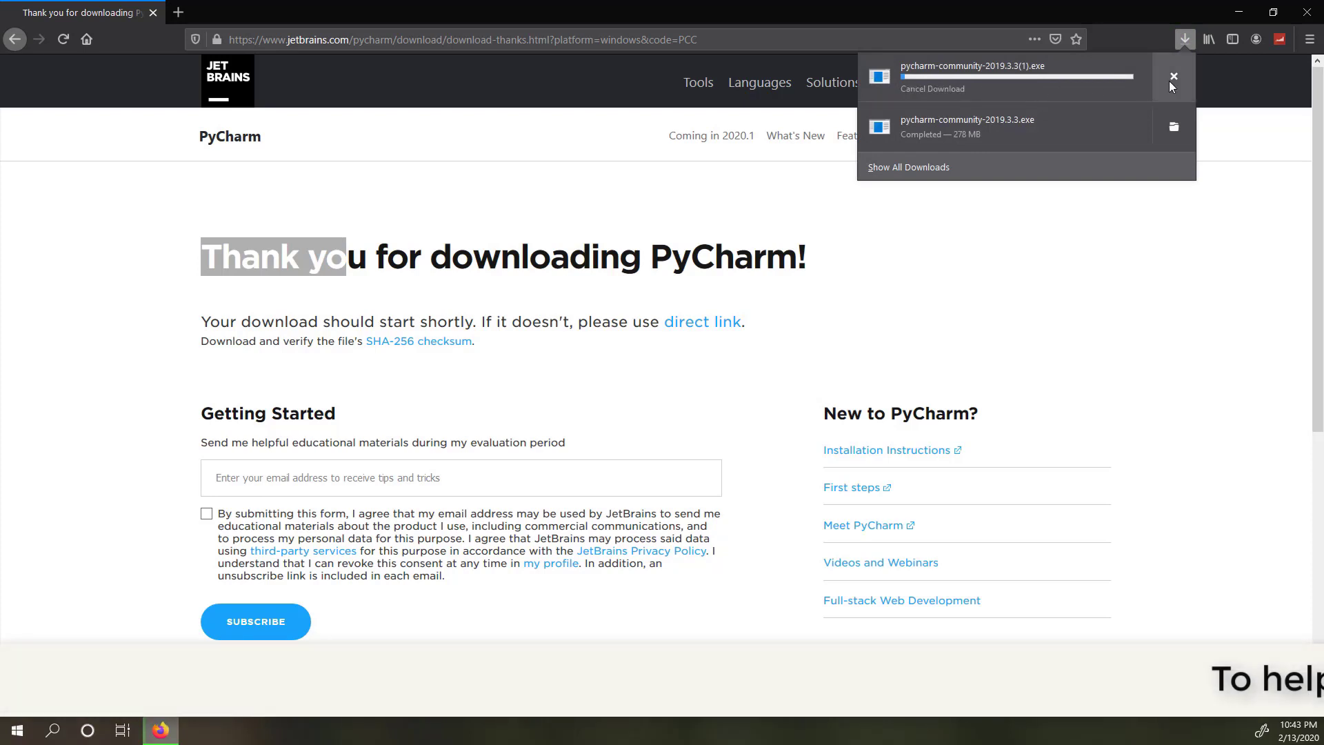
Cancel the running download and run the already downloaded pycharm-community-2019.3.3.exe as administrator, clearing away the file and browser windows
left_click(1171, 78)
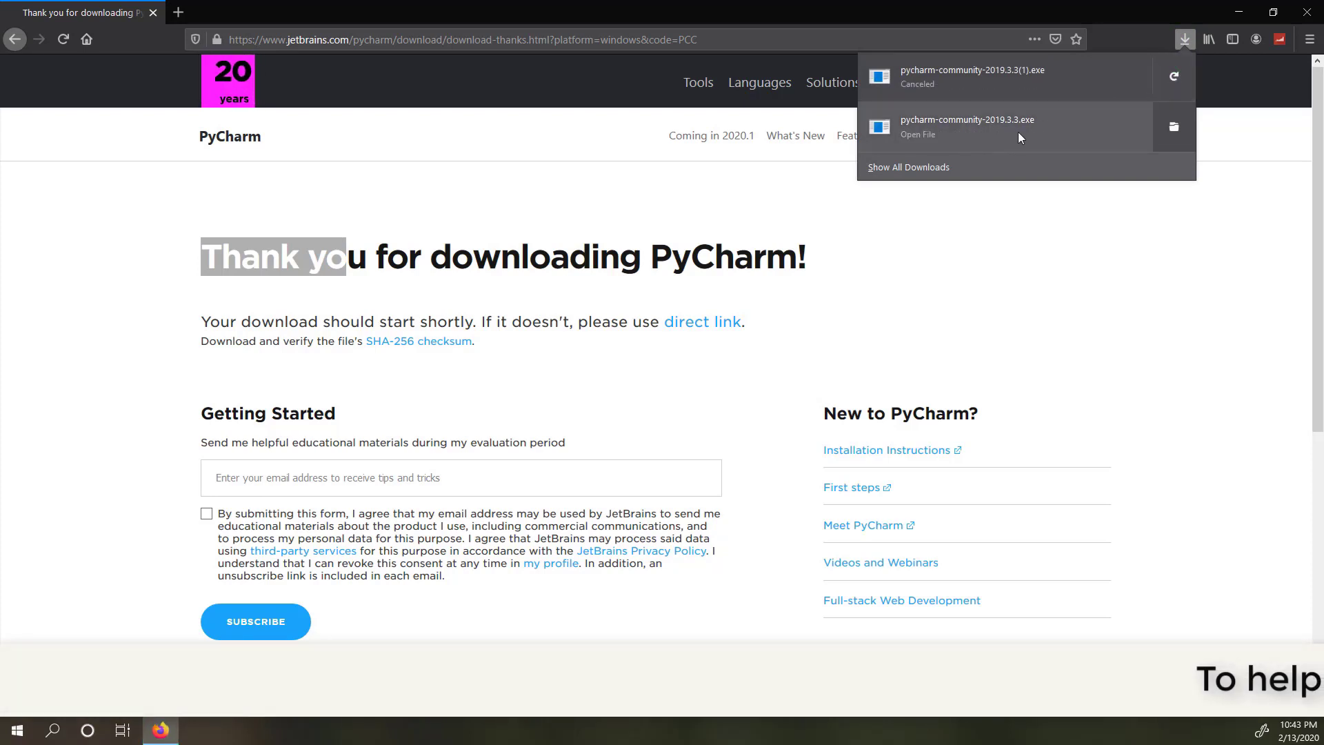
left_click(1175, 128)
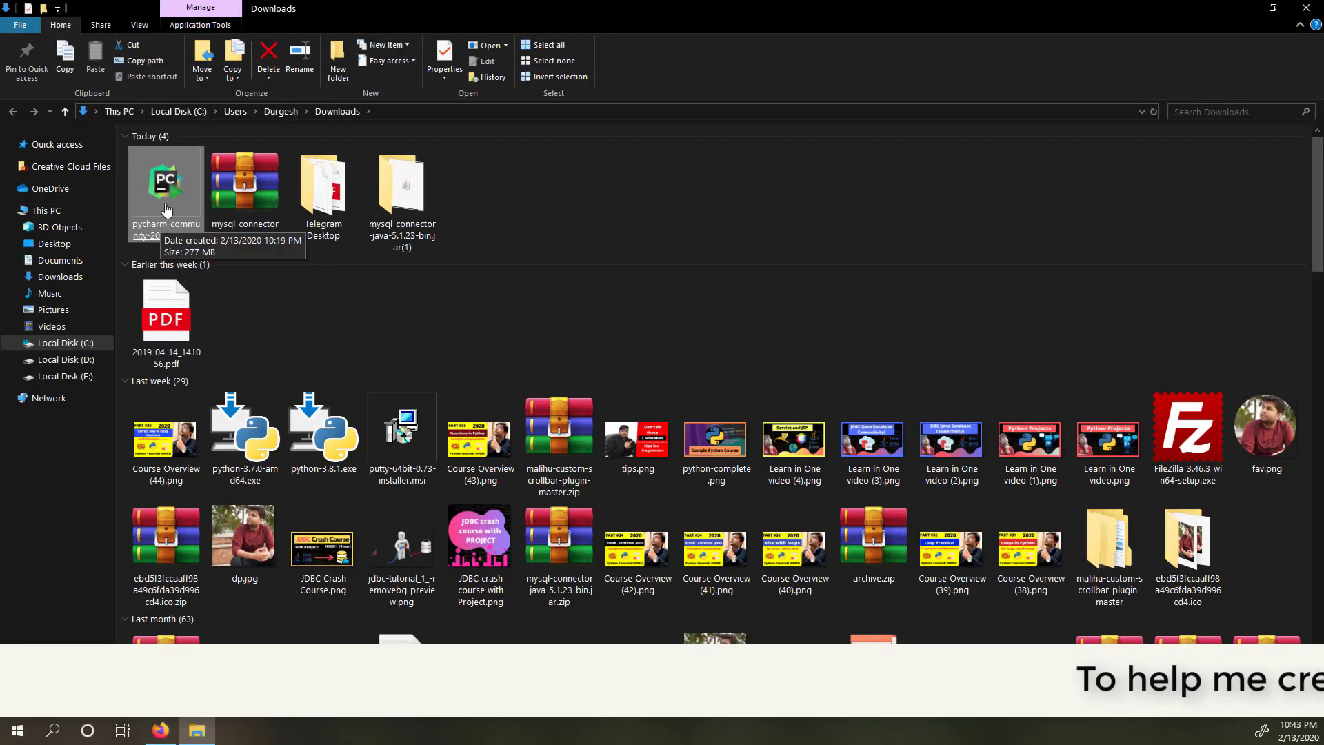
right_click(174, 188)
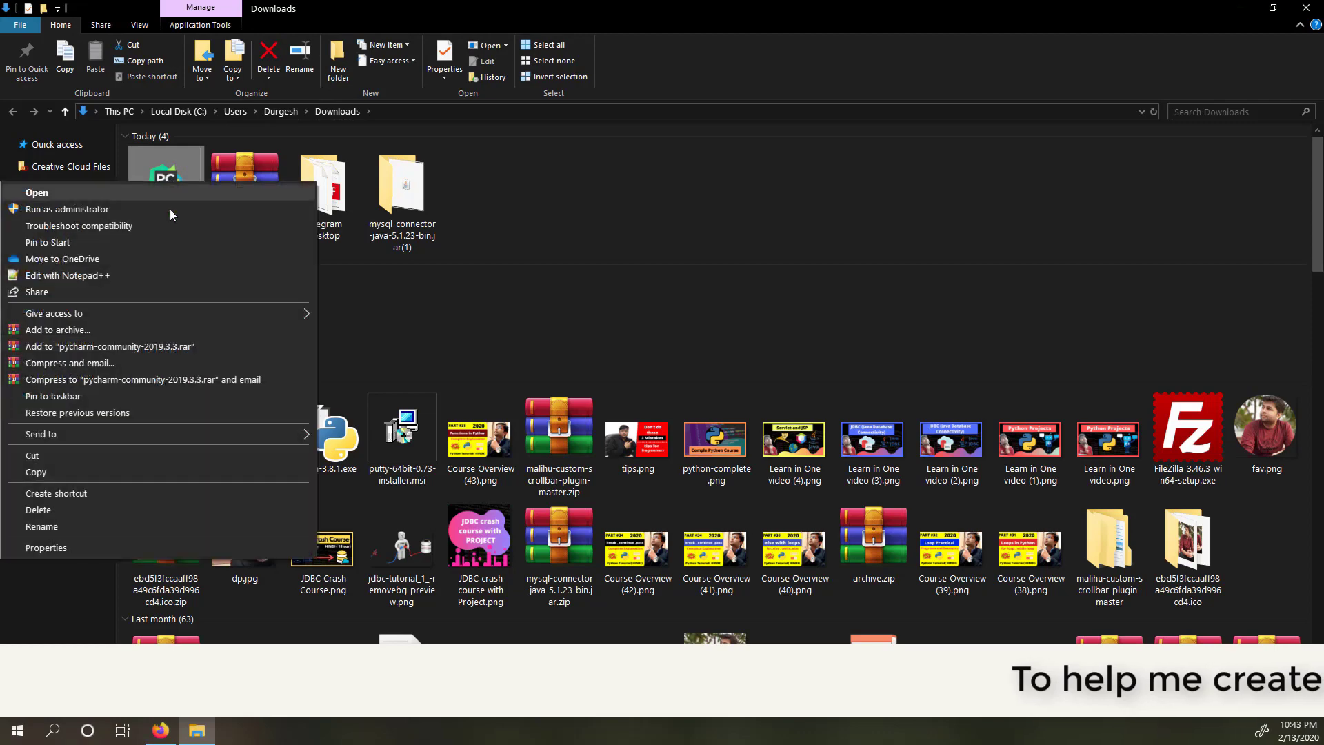
left_click(81, 210)
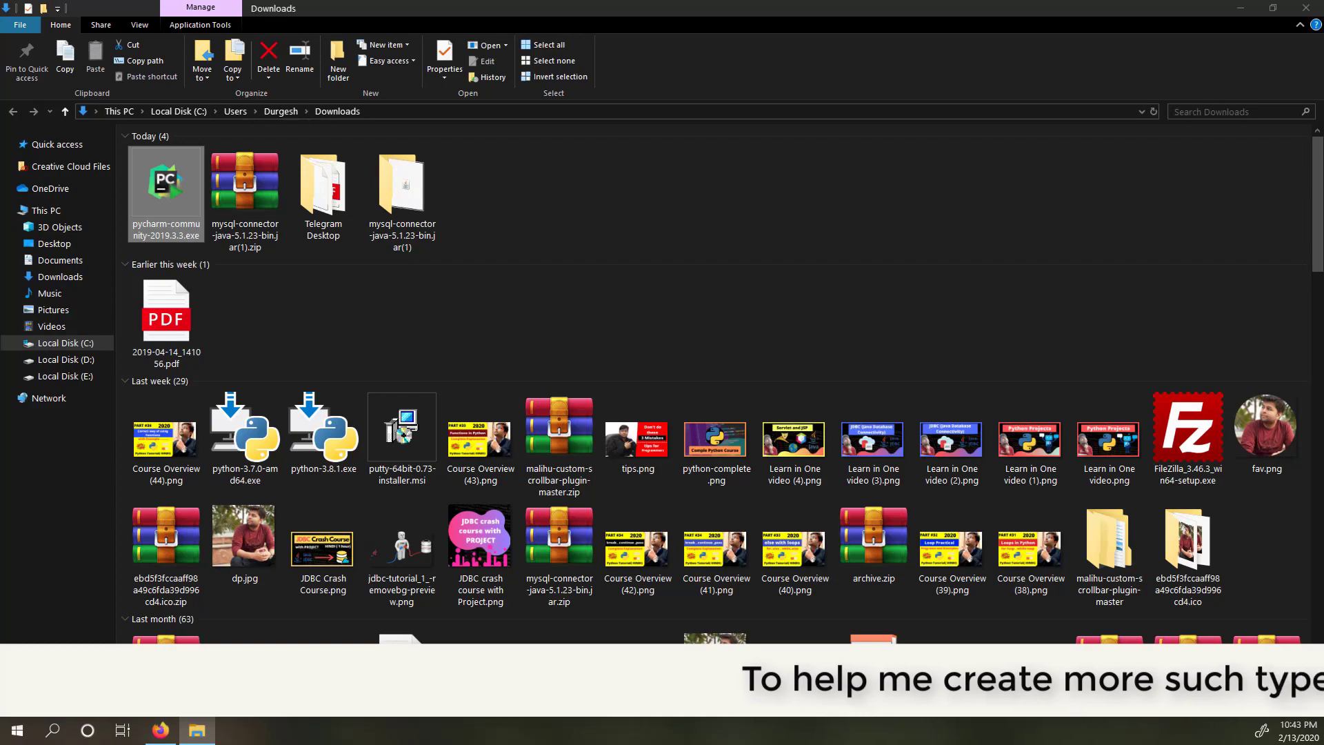
left_click(1305, 8)
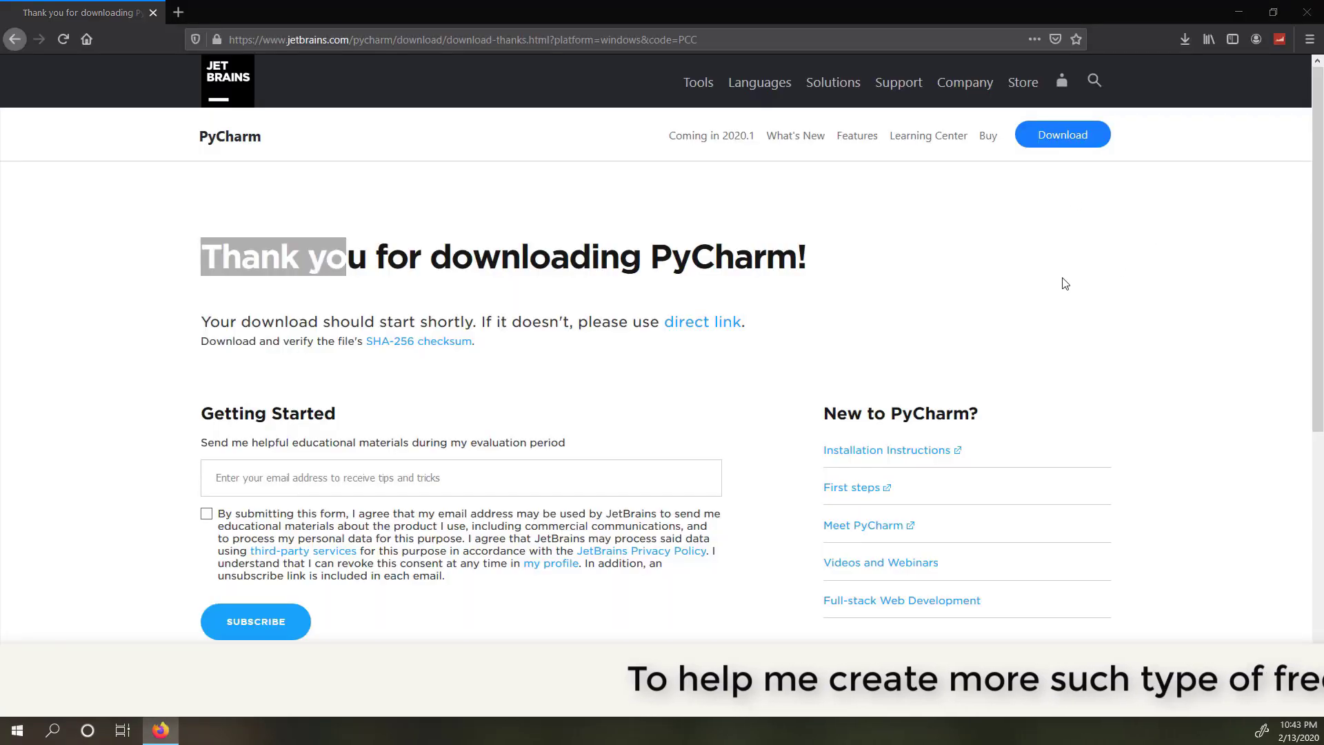
left_click(1239, 11)
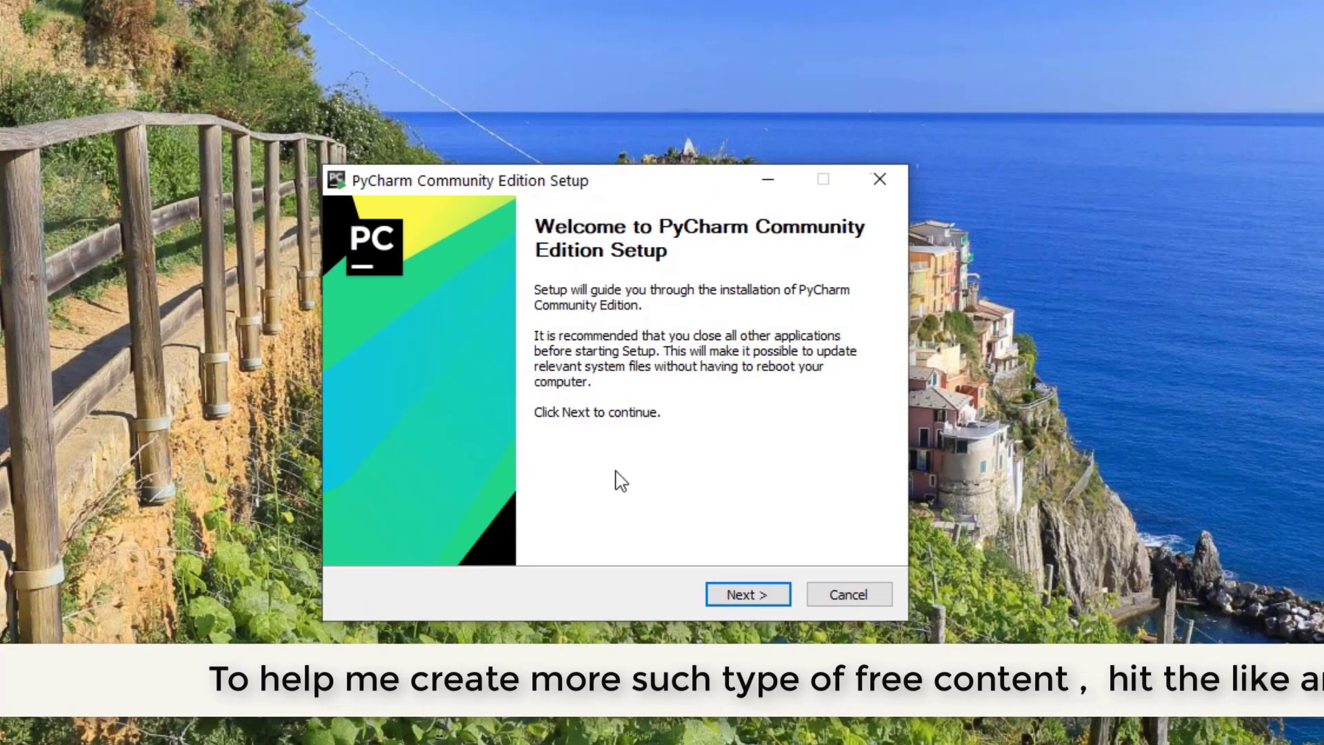
Install PyCharm in the default folder with a 64-bit desktop shortcut, the "Open Folder as Project" entry, .py association and JetBrains Start Menu folder
left_click(749, 594)
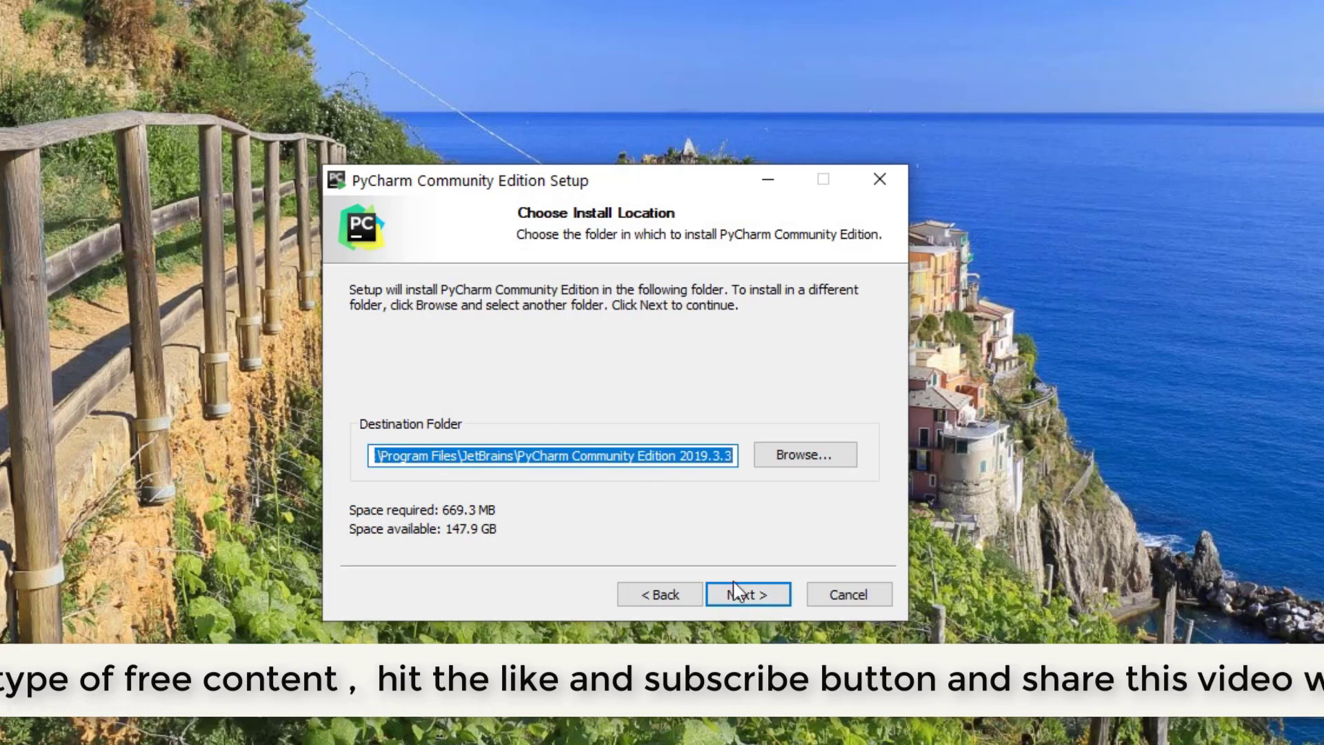
left_click(749, 598)
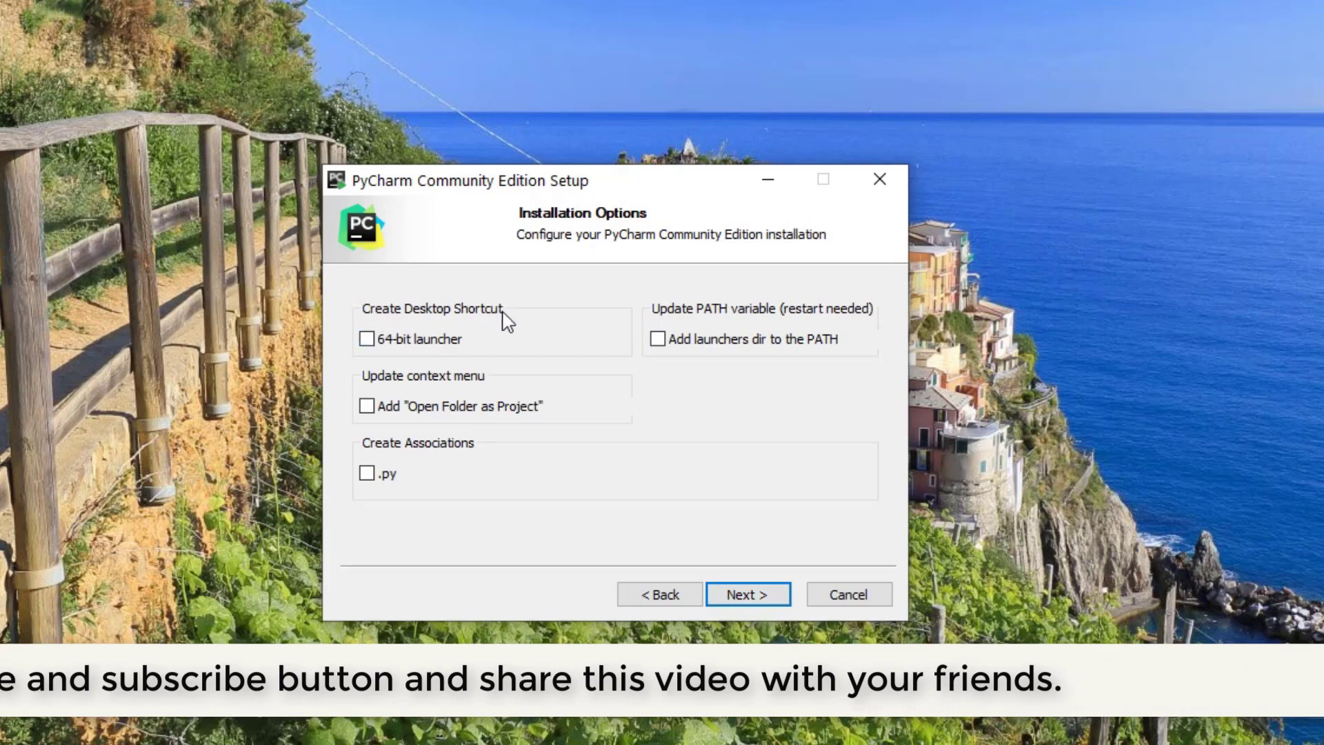
left_click(394, 340)
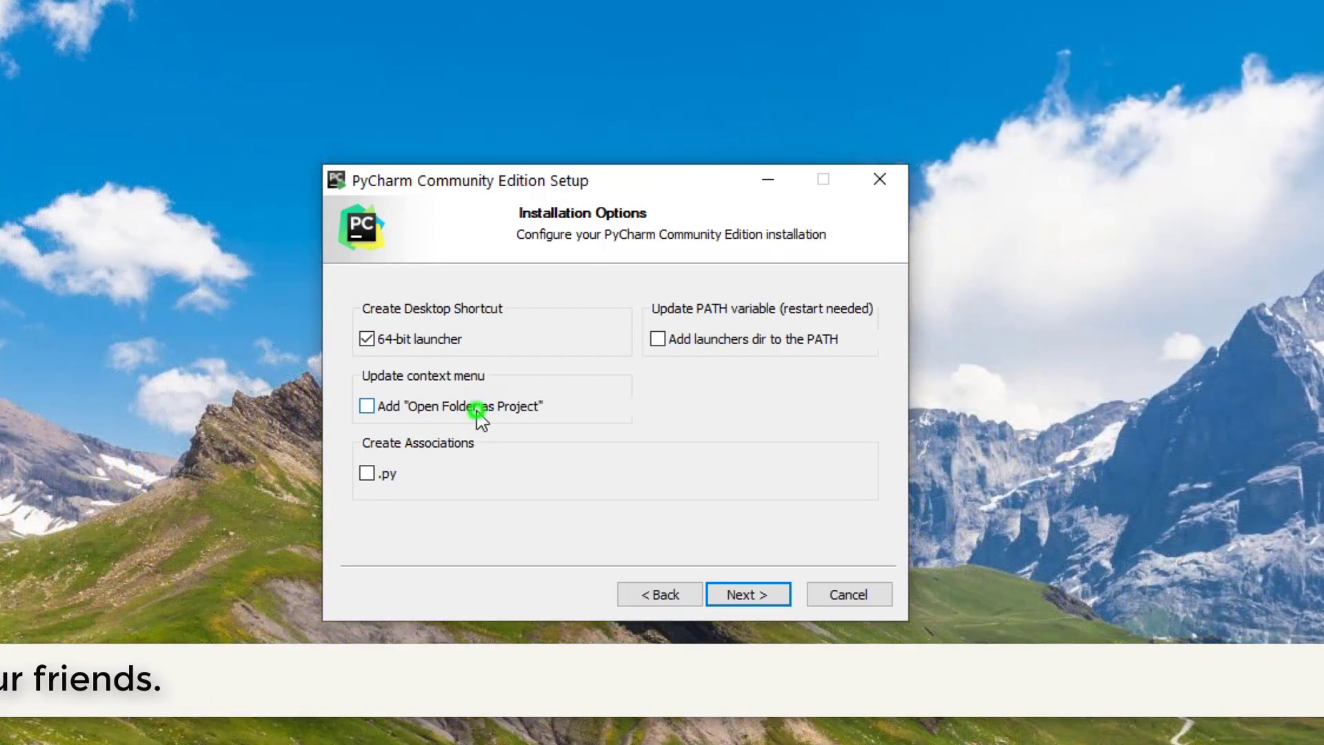
left_click(479, 412)
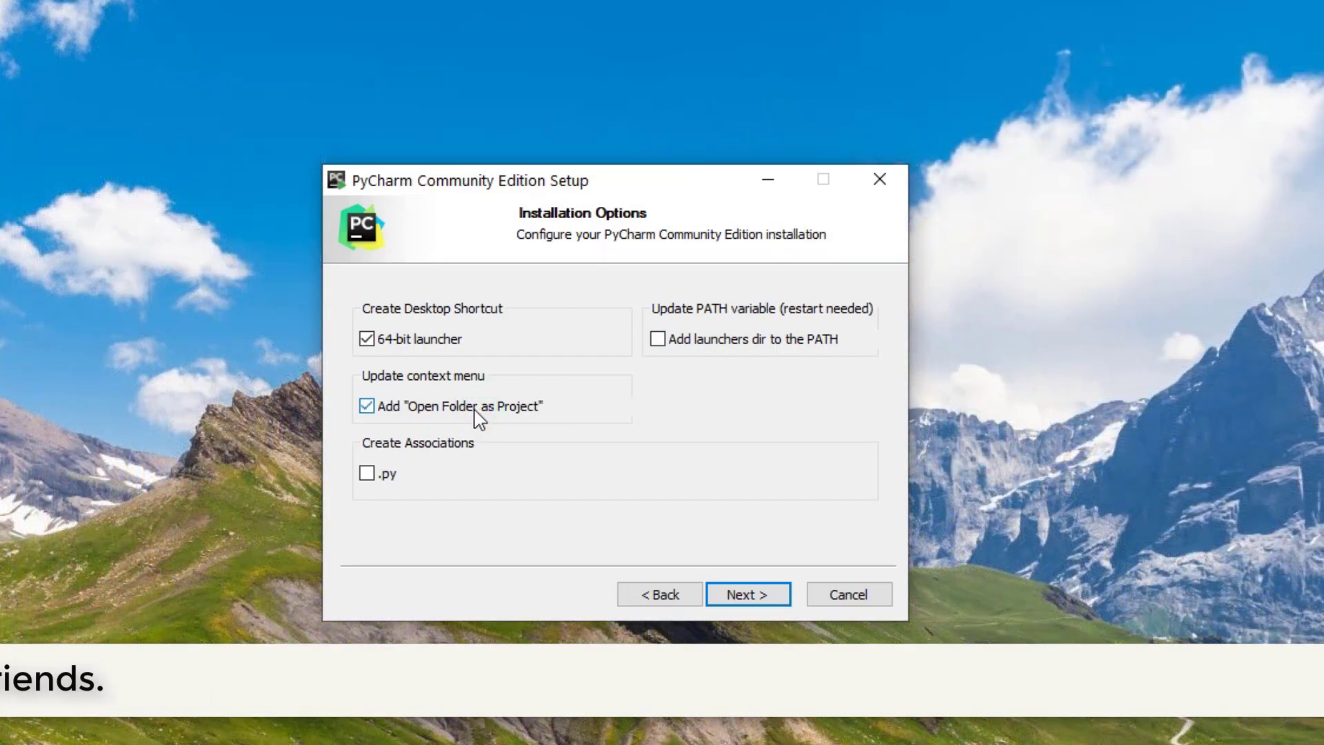
left_click(379, 474)
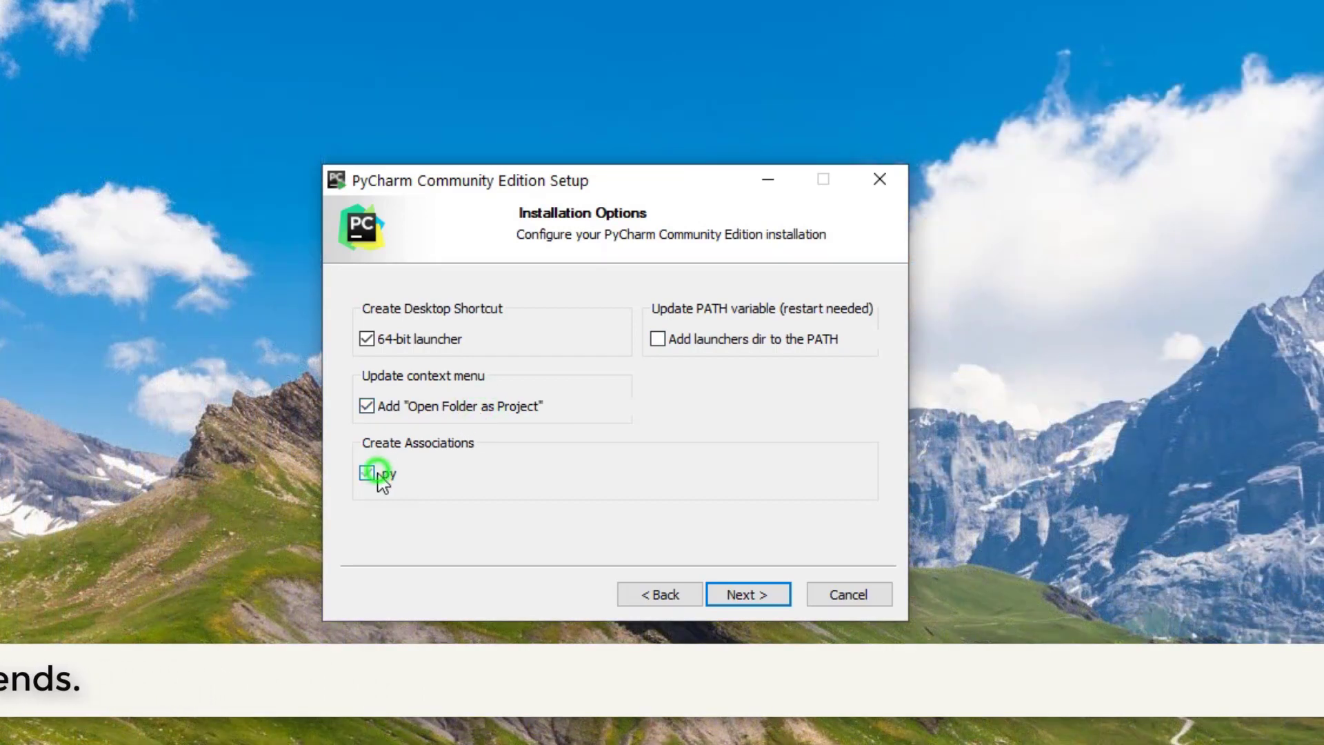
left_click(751, 599)
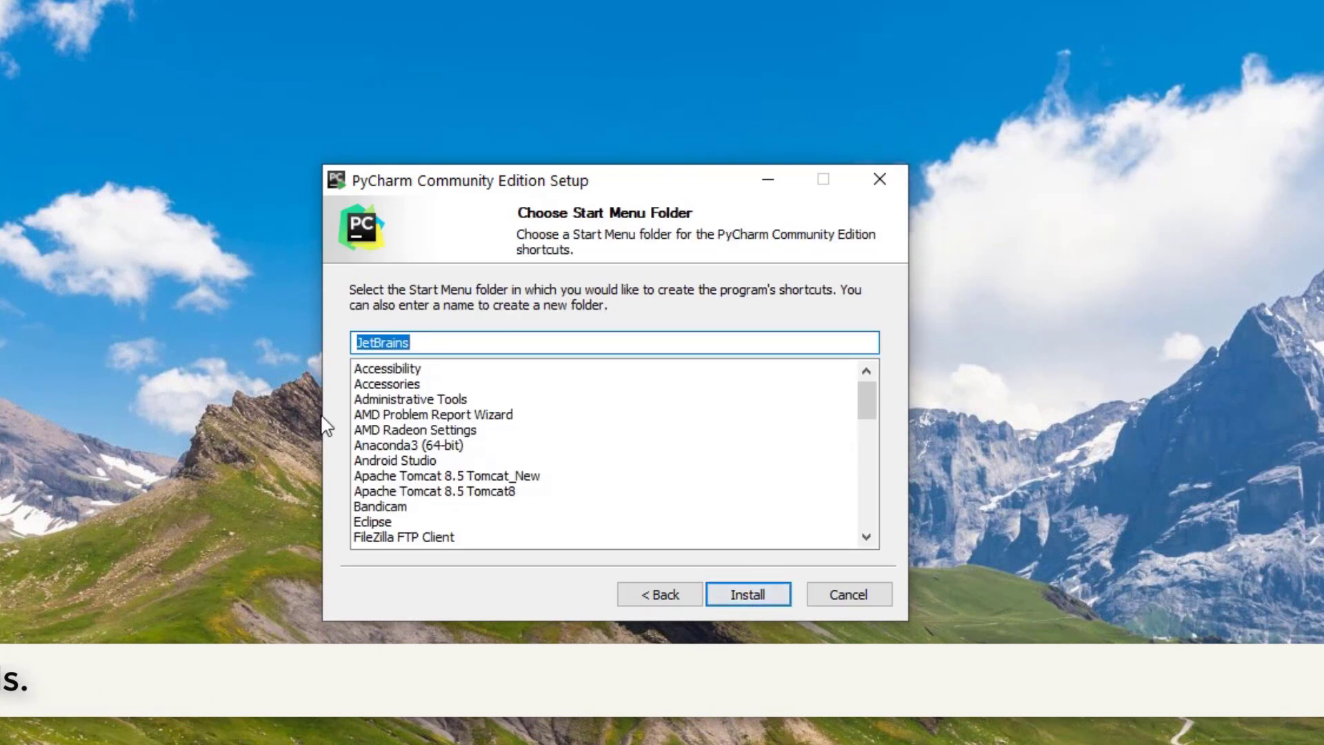
left_click(759, 599)
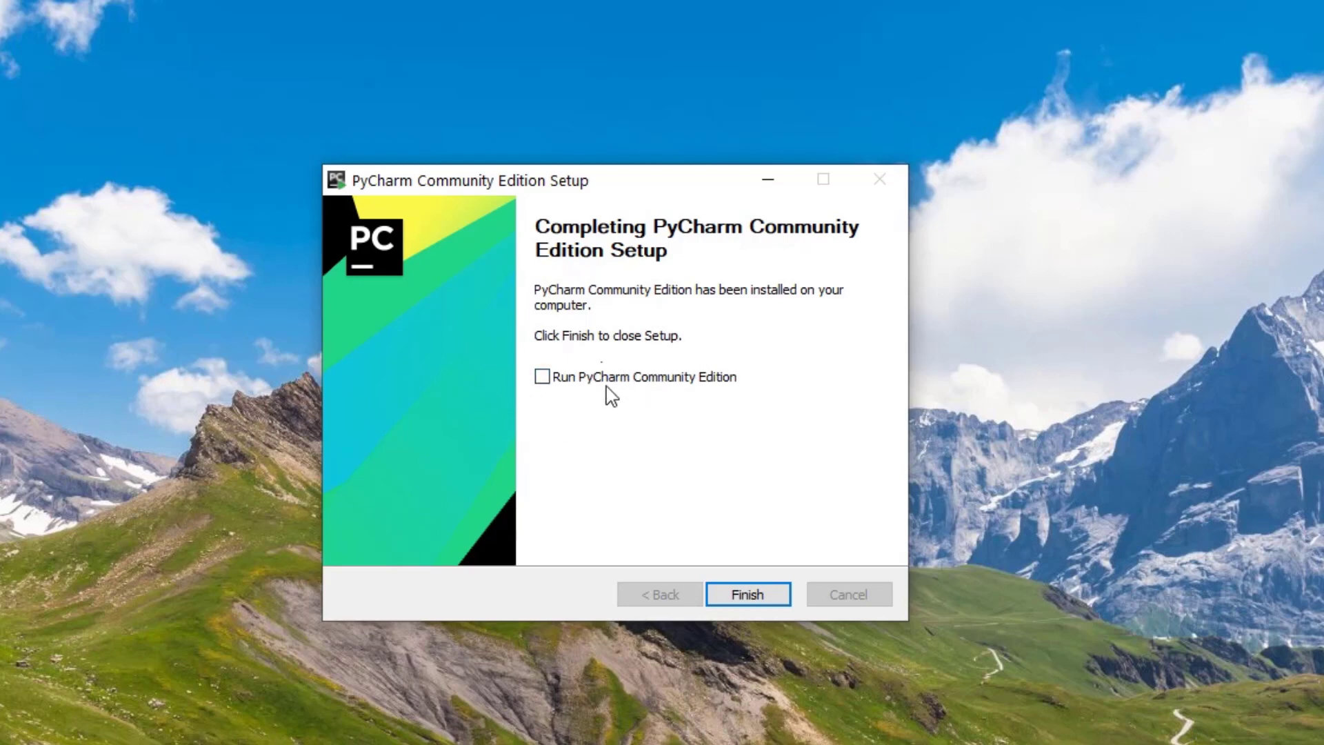
Finish the setup with PyCharm launching, import the settings from the previous version PyCharmCE2018.3 and dismiss the startup tip
left_click(542, 377)
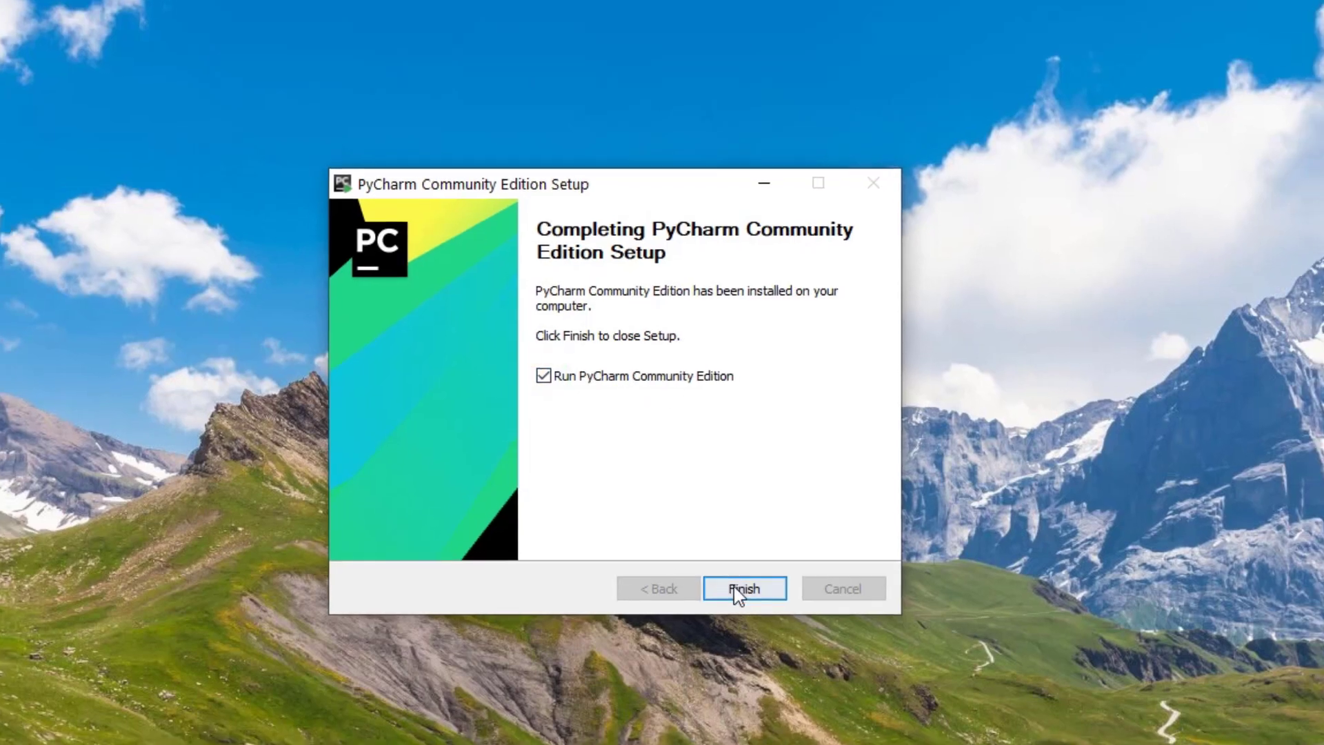
left_click(737, 588)
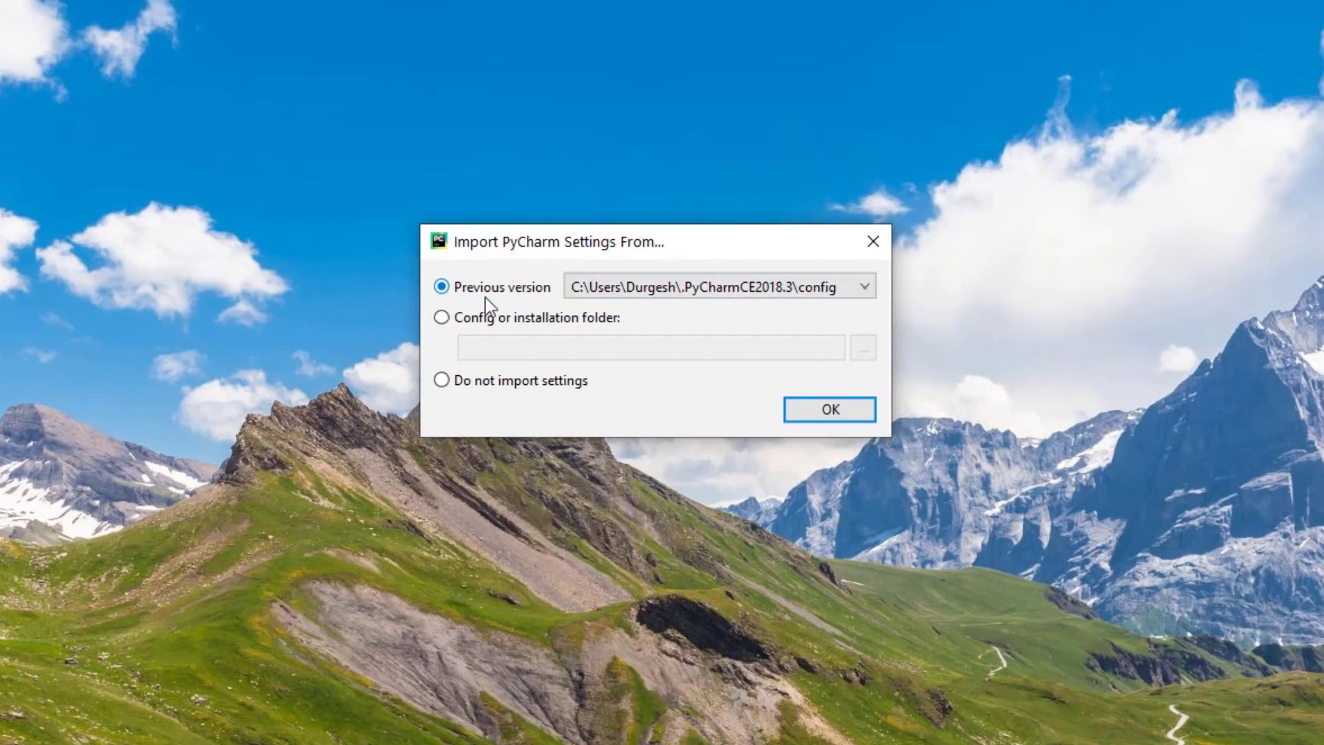
left_click(472, 384)
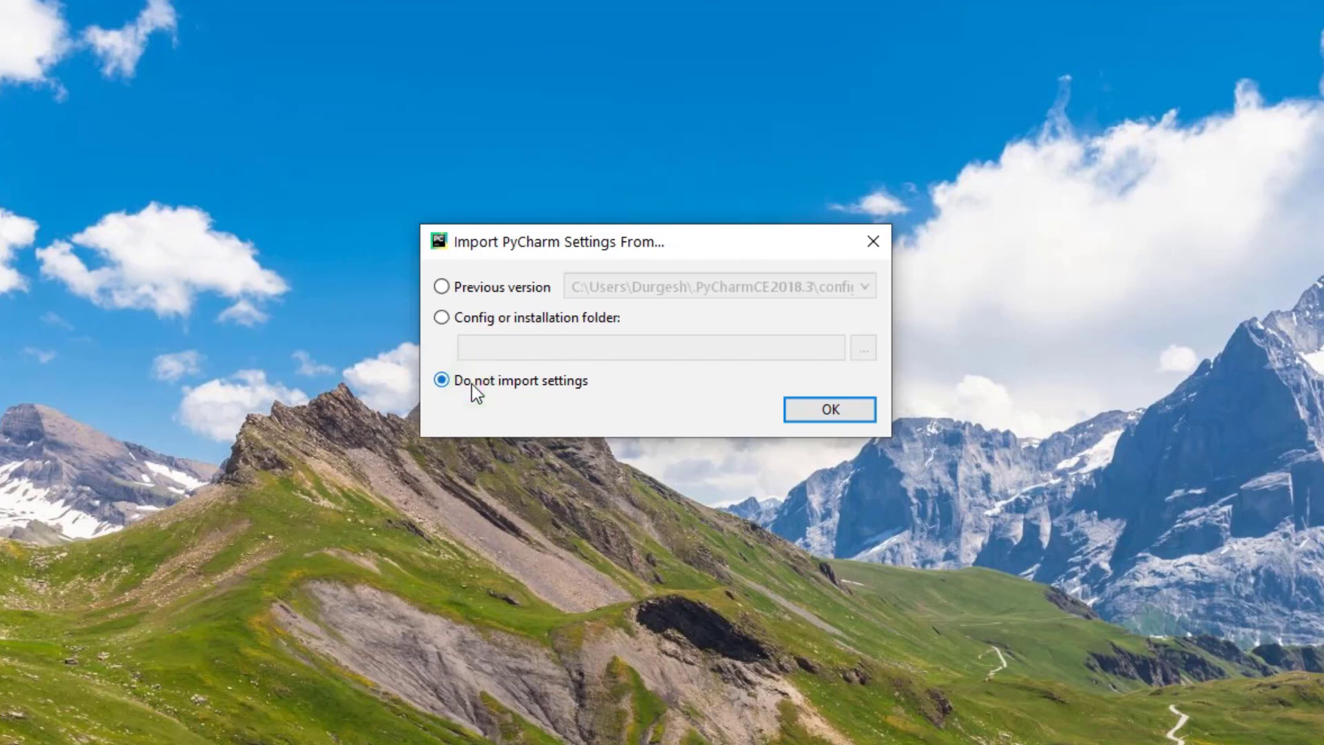
left_click(475, 289)
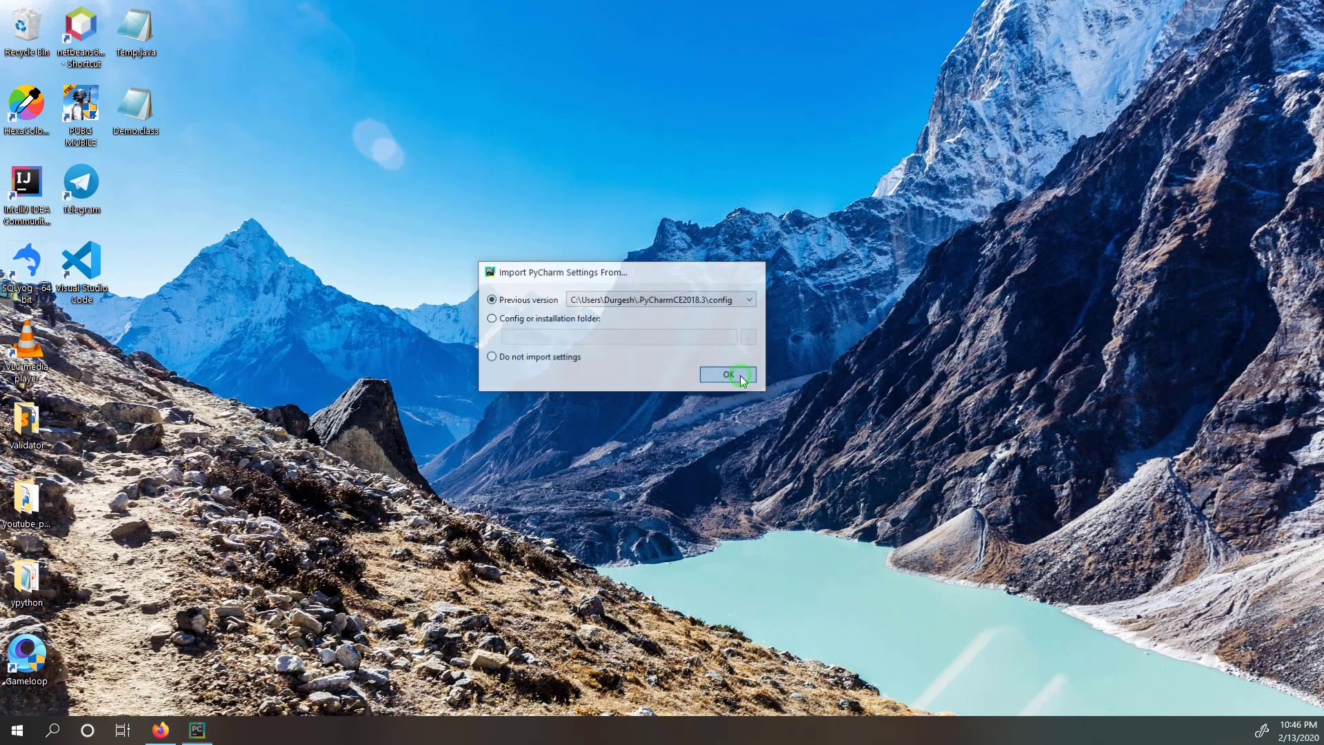
left_click(830, 409)
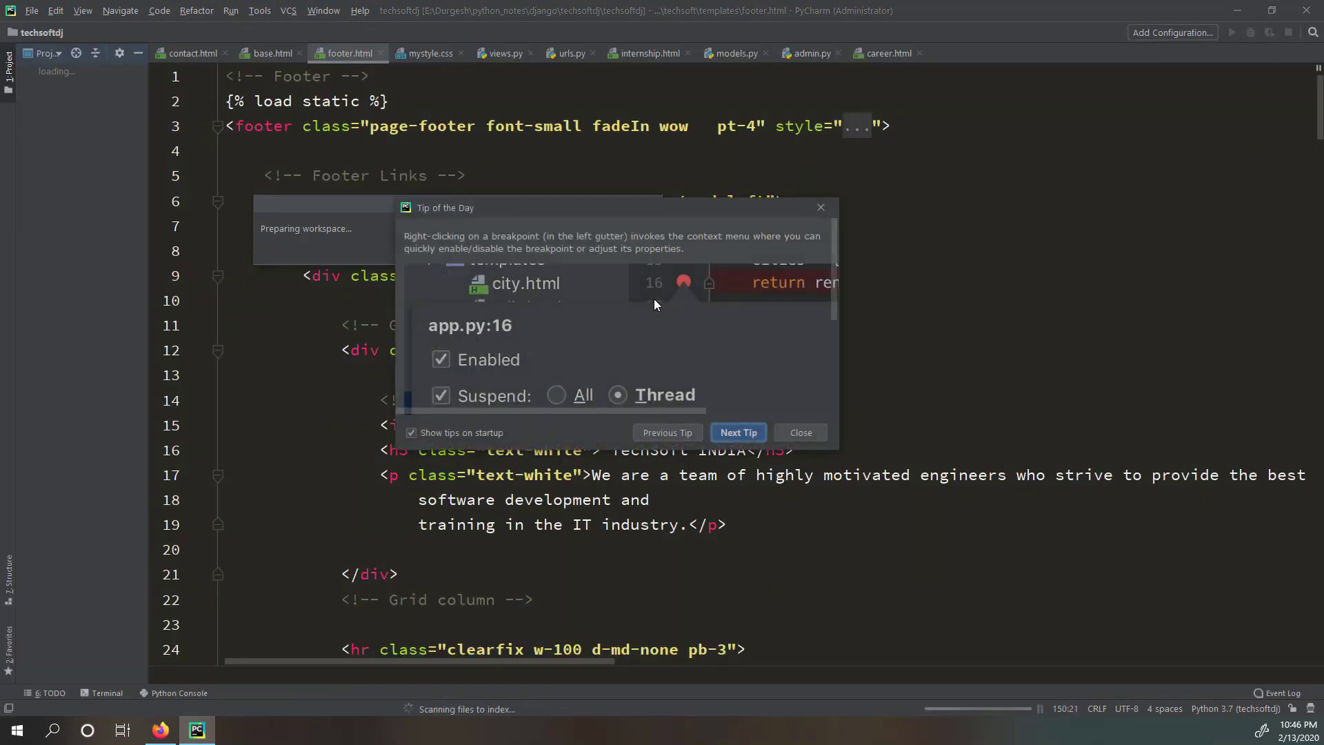
left_click(806, 435)
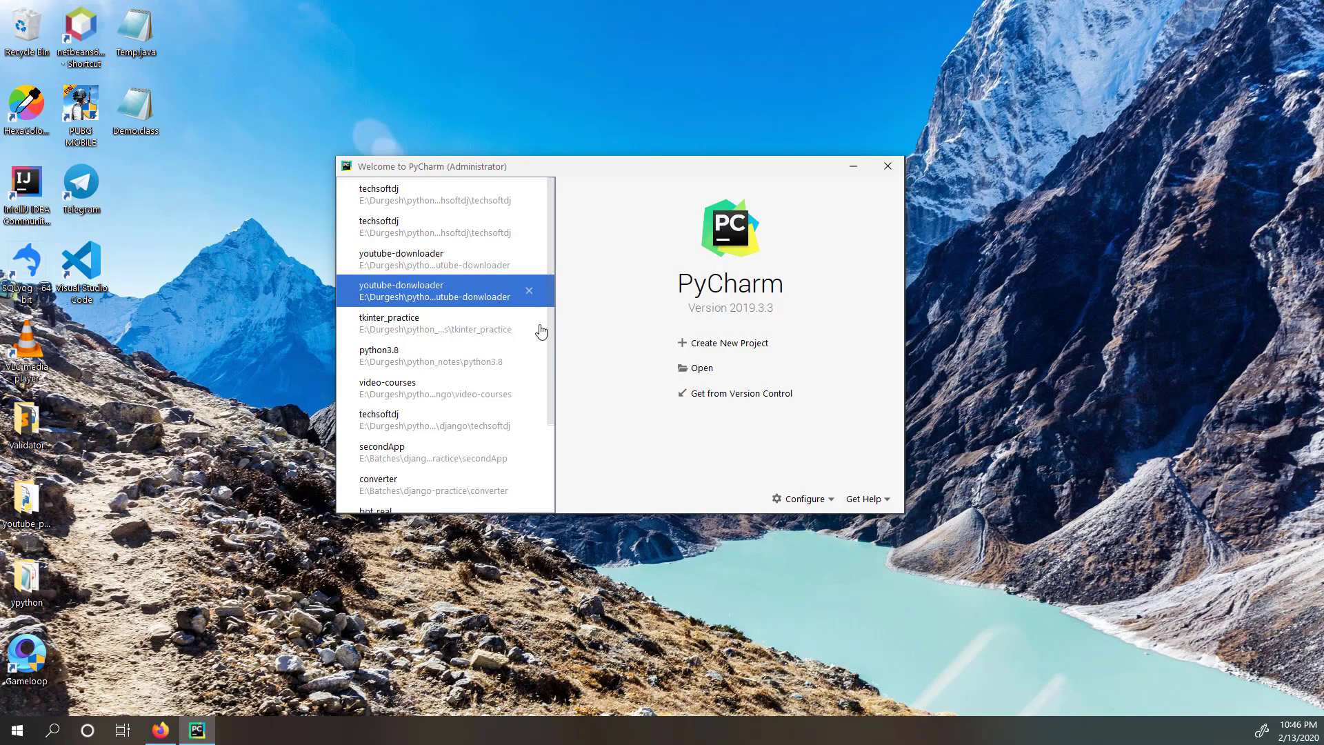
Start a new project and browse for its base directory, expanding the Users folder on drive C
scroll(519, 407, "down", 2)
scroll(509, 415, "up", 2)
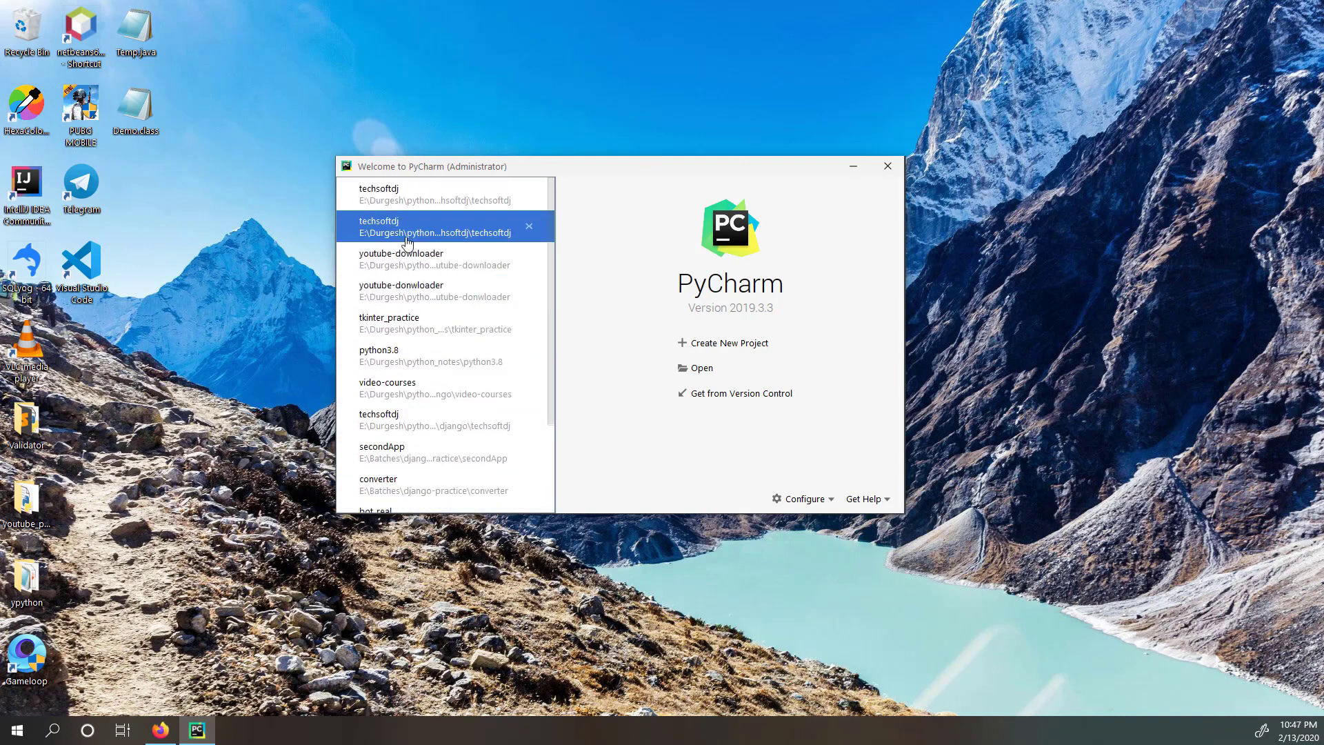
left_click(699, 344)
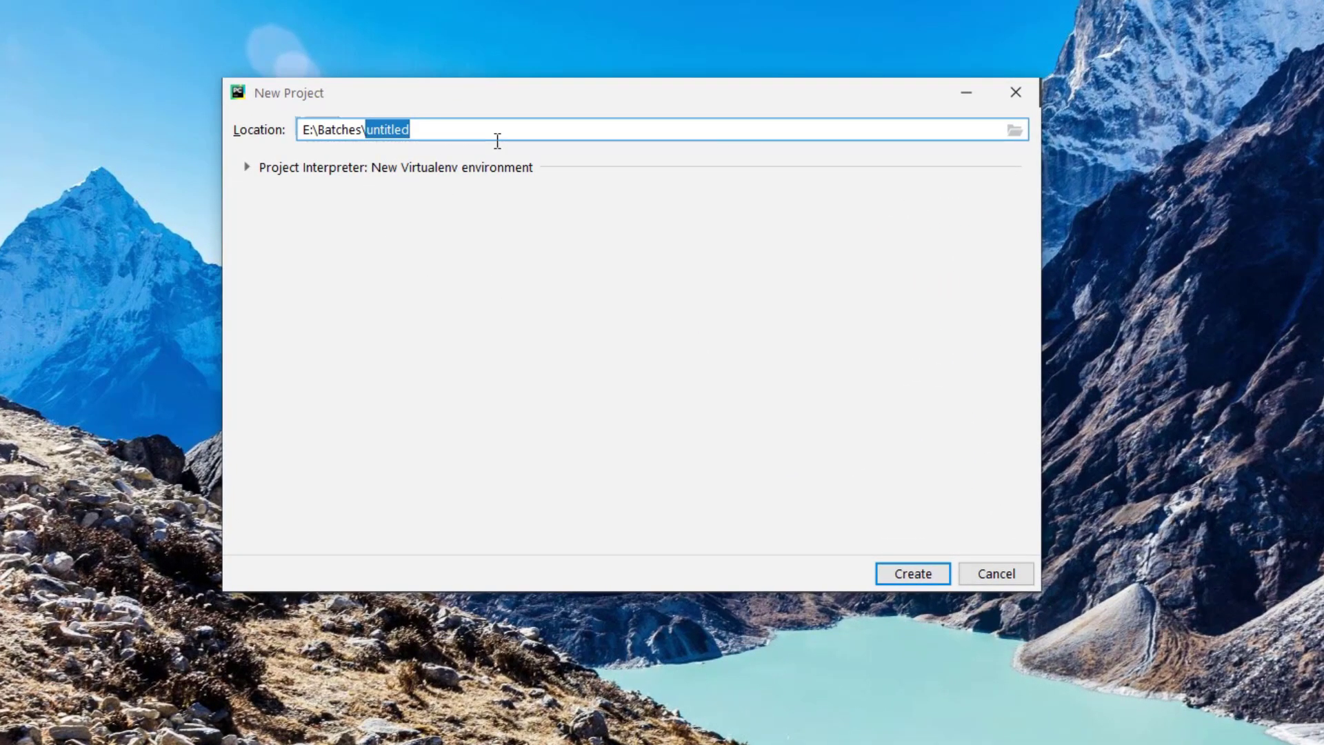
left_click(1014, 134)
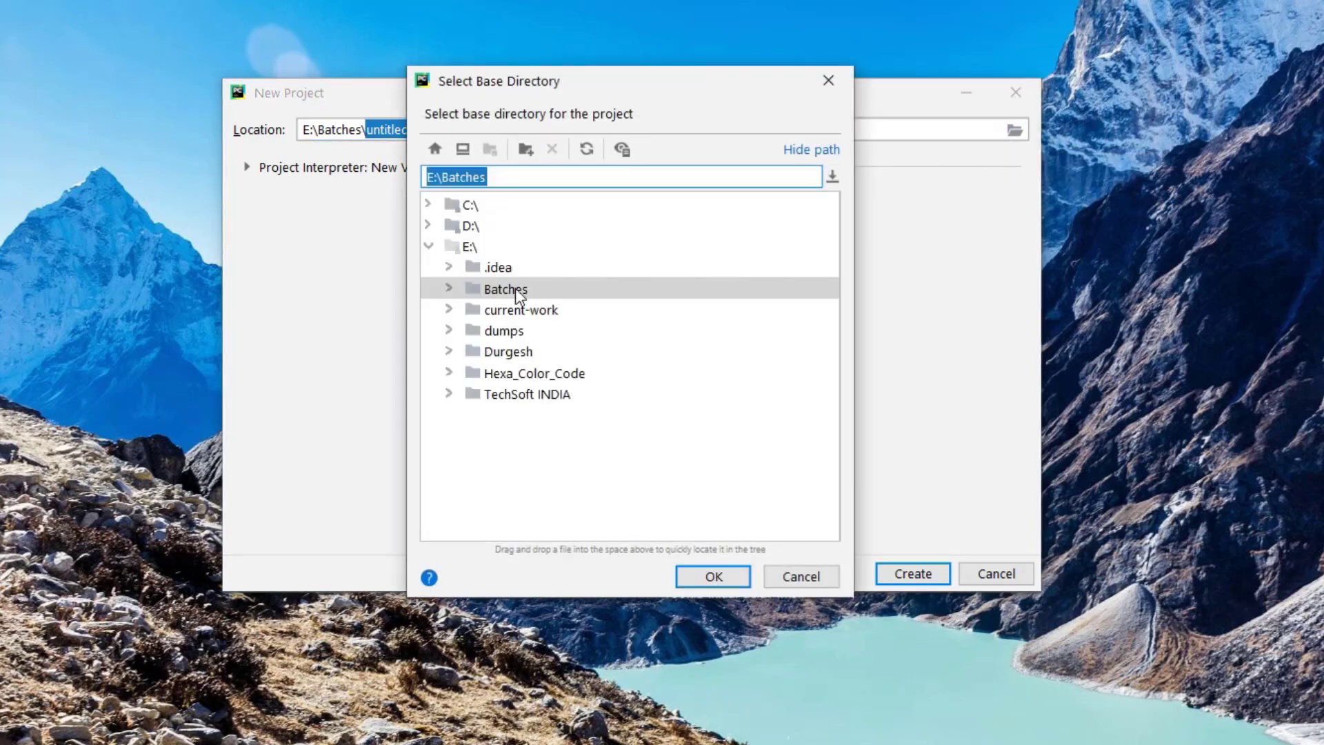
left_click(429, 246)
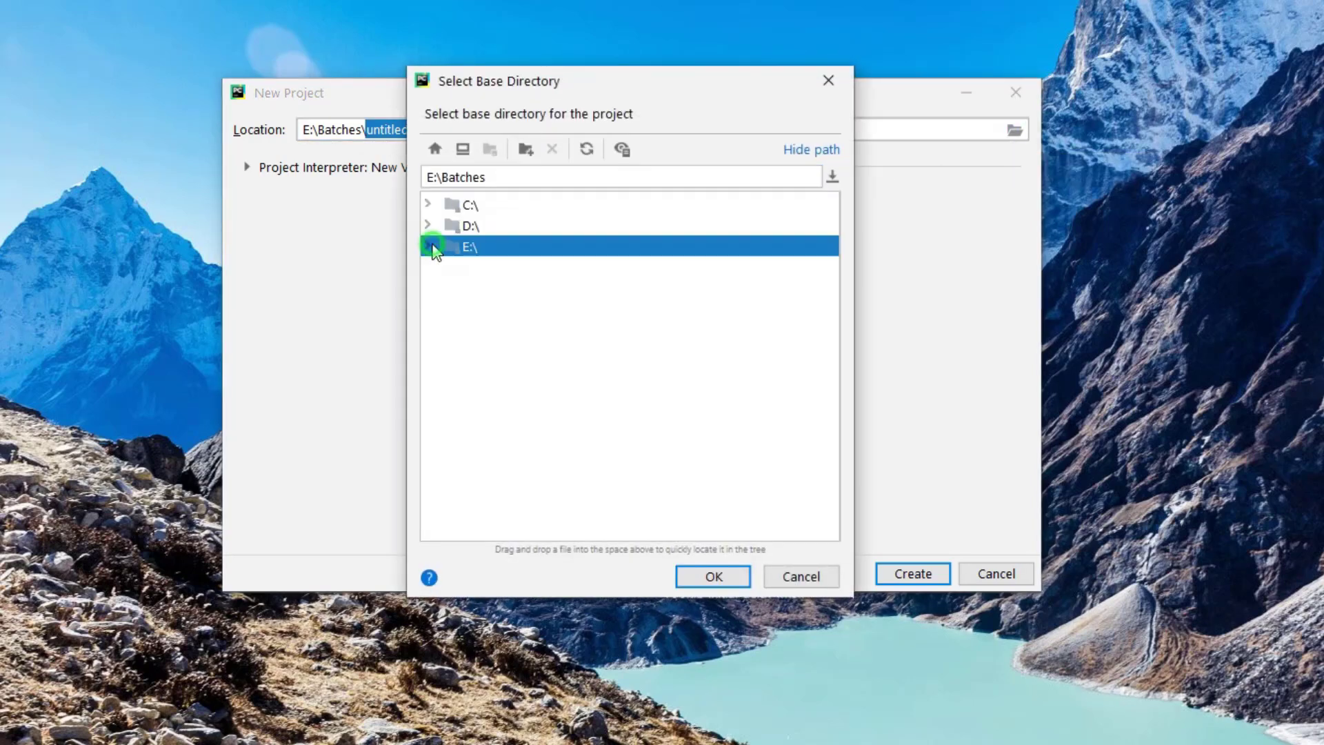
left_click(428, 204)
left_click(449, 436)
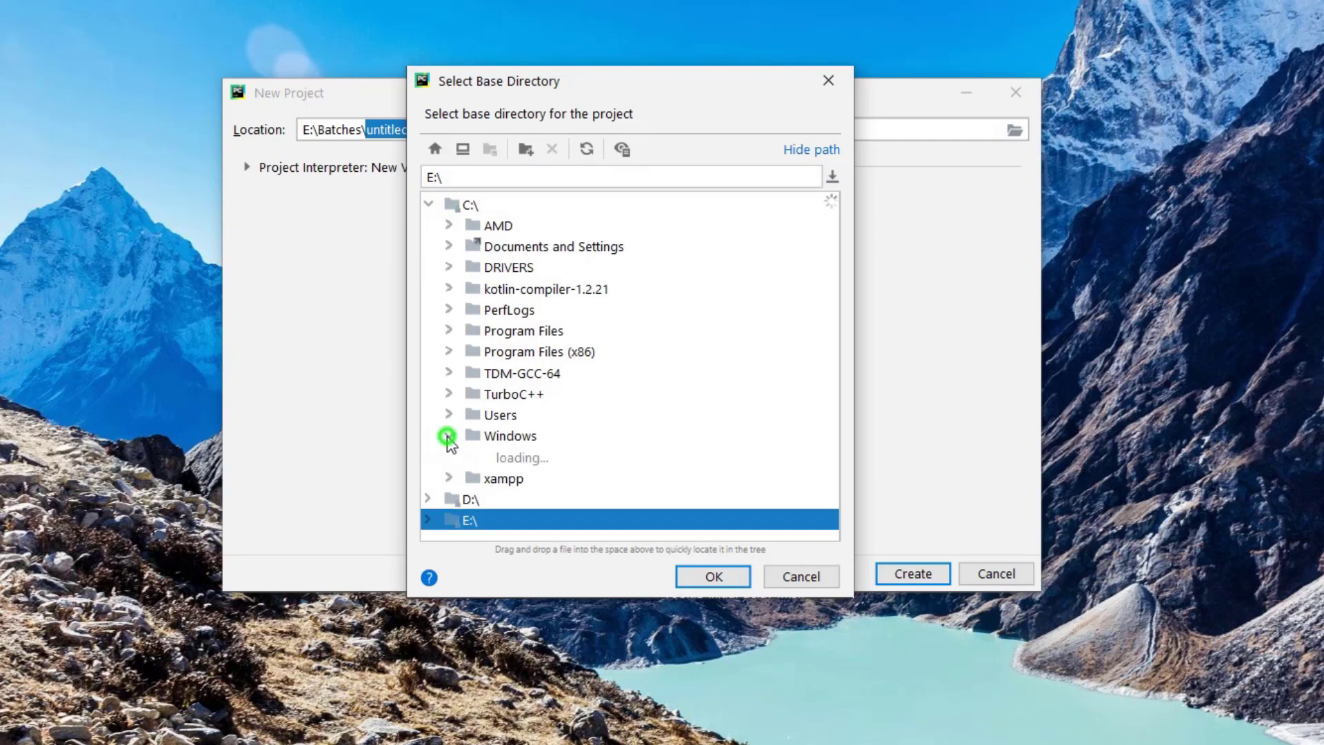
left_click(450, 428)
left_click(449, 415)
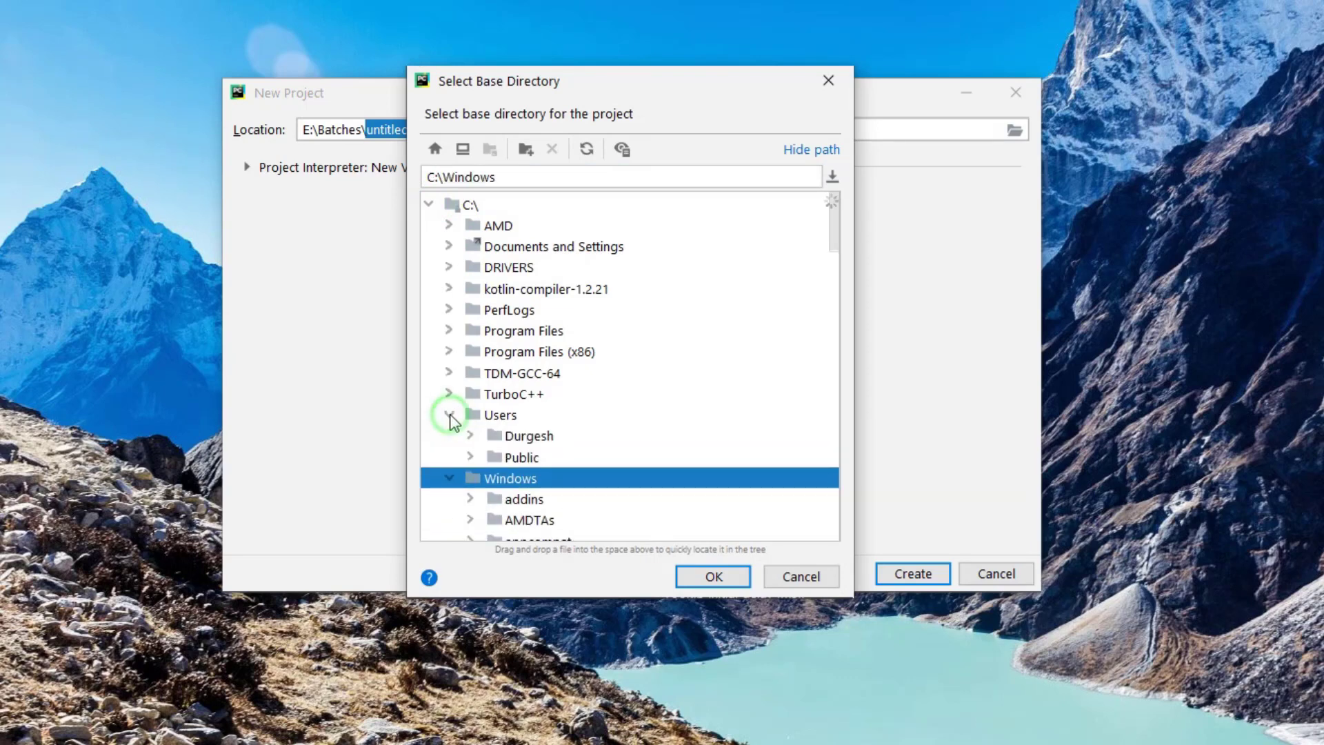
Expand the personal user folder and its Desktop, and select the ypython folder there
scroll(463, 407, "down", 2)
left_click(470, 319)
scroll(488, 358, "down", 2)
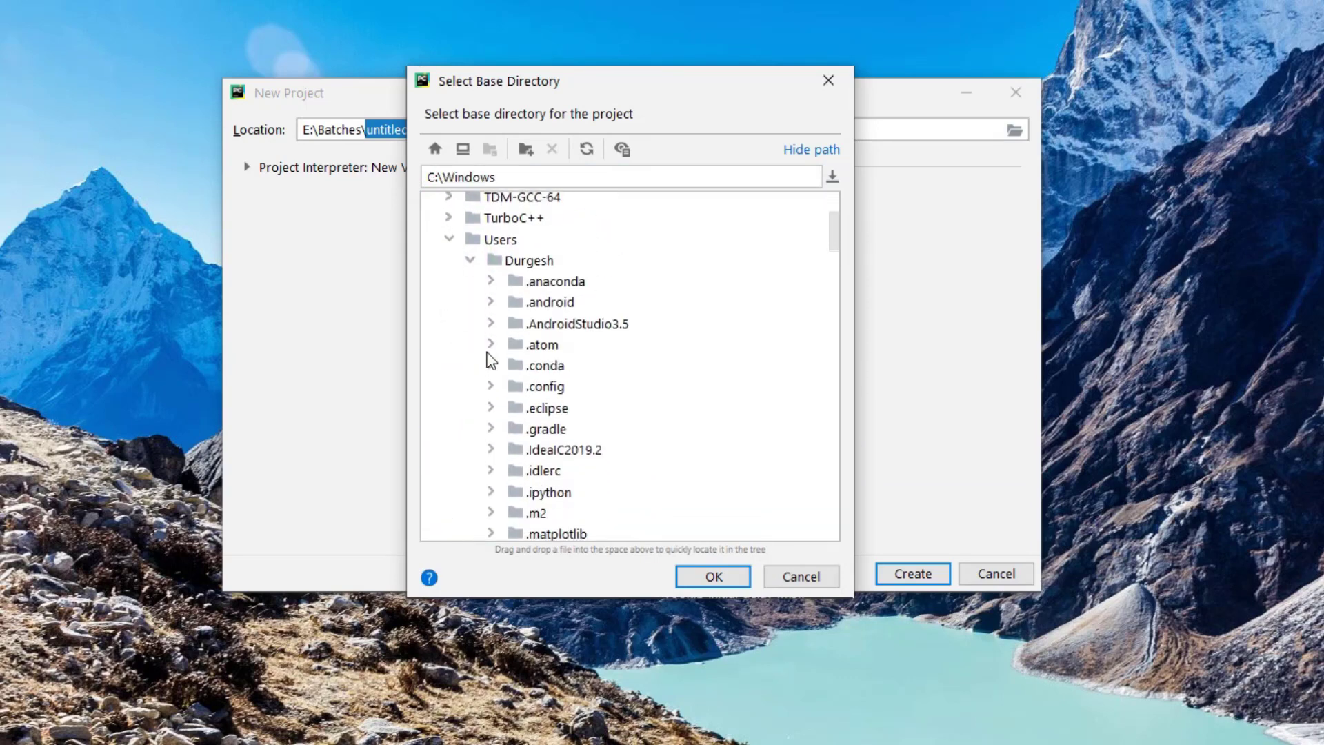
scroll(488, 372, "down", 3)
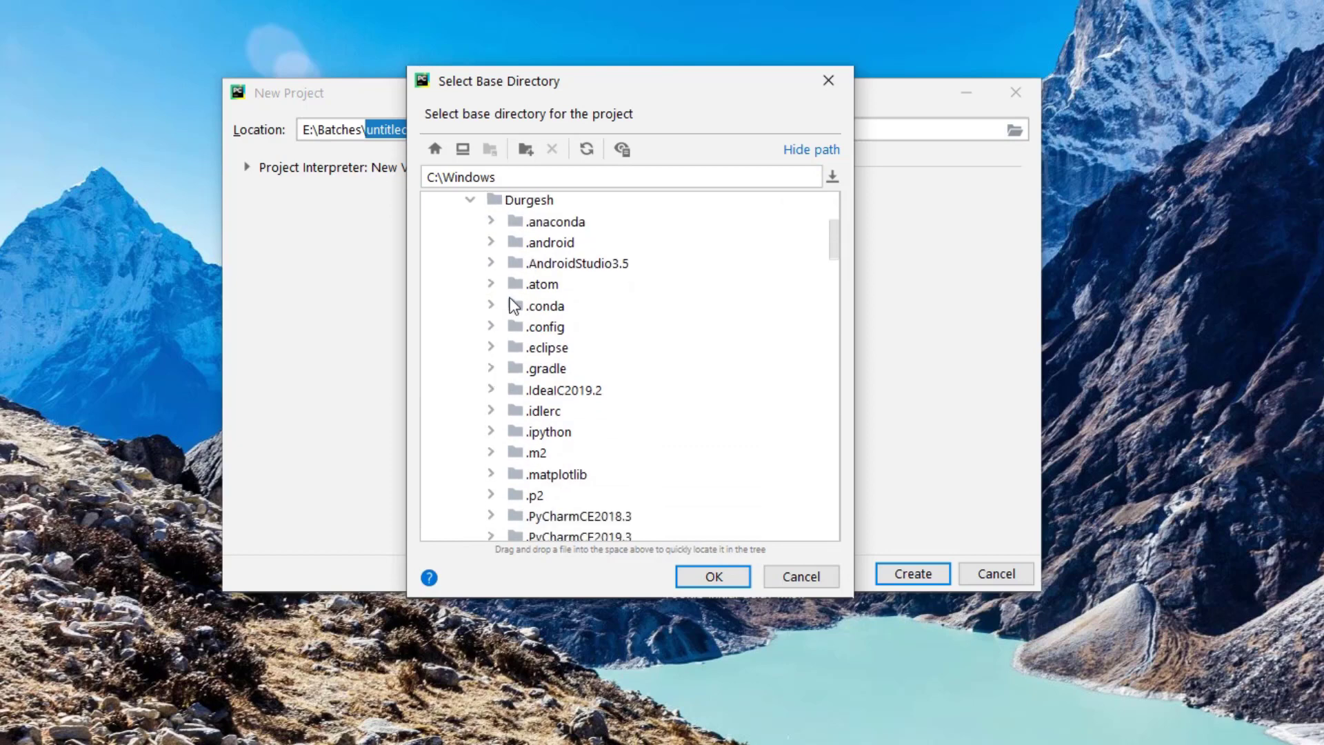
scroll(508, 295, "down", 3)
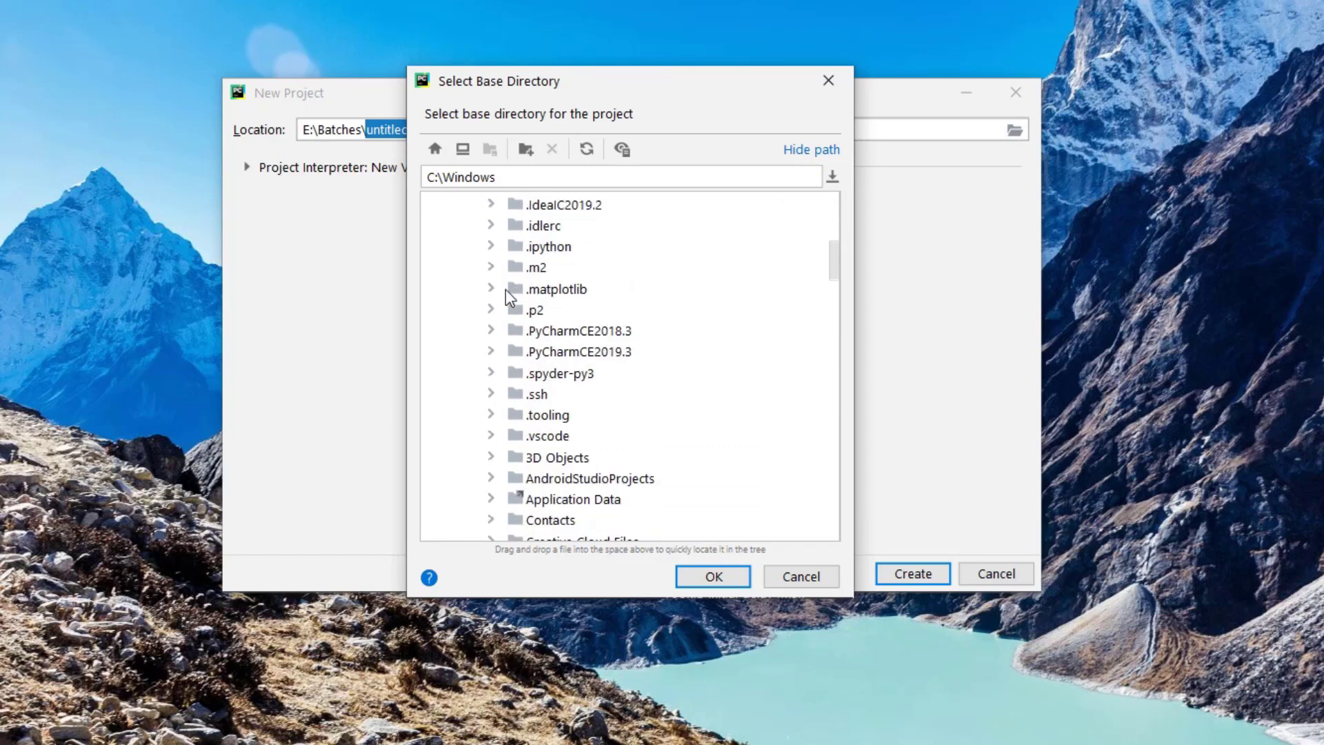
scroll(506, 288, "down", 2)
left_click(491, 447)
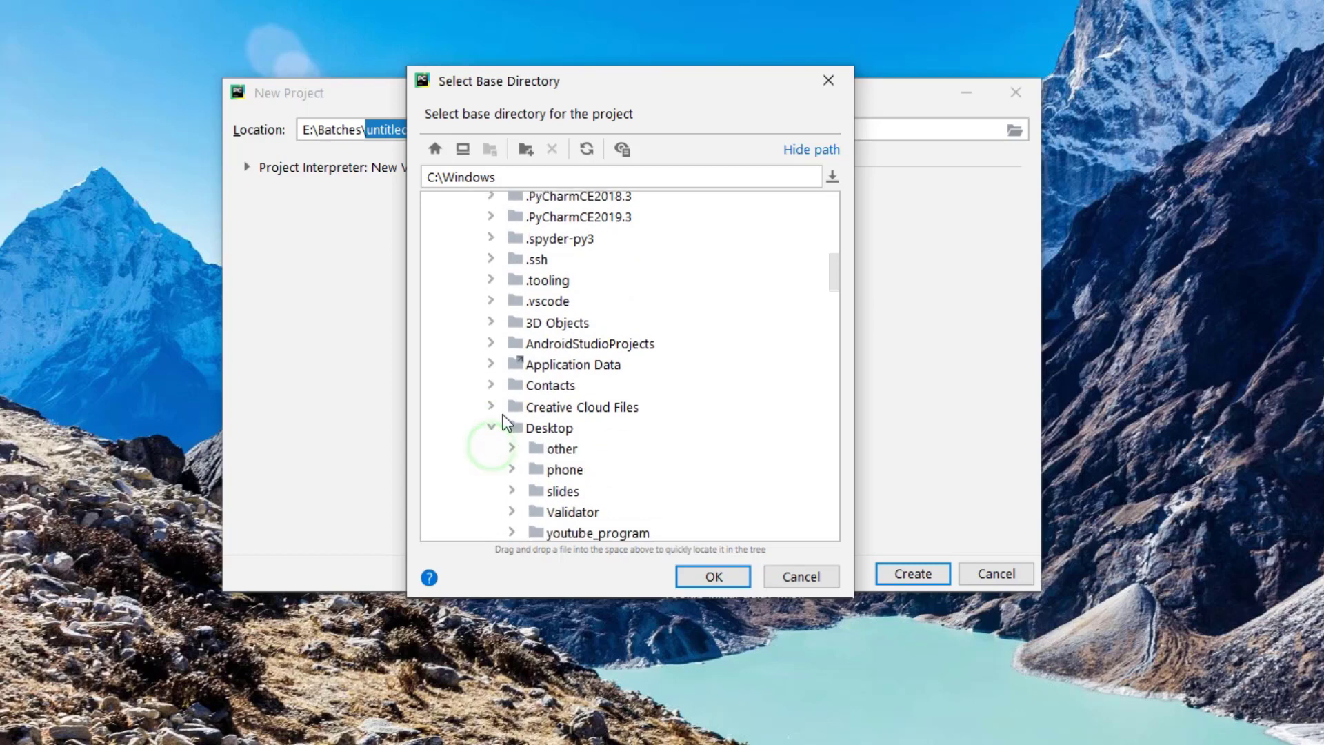
scroll(511, 414, "down", 2)
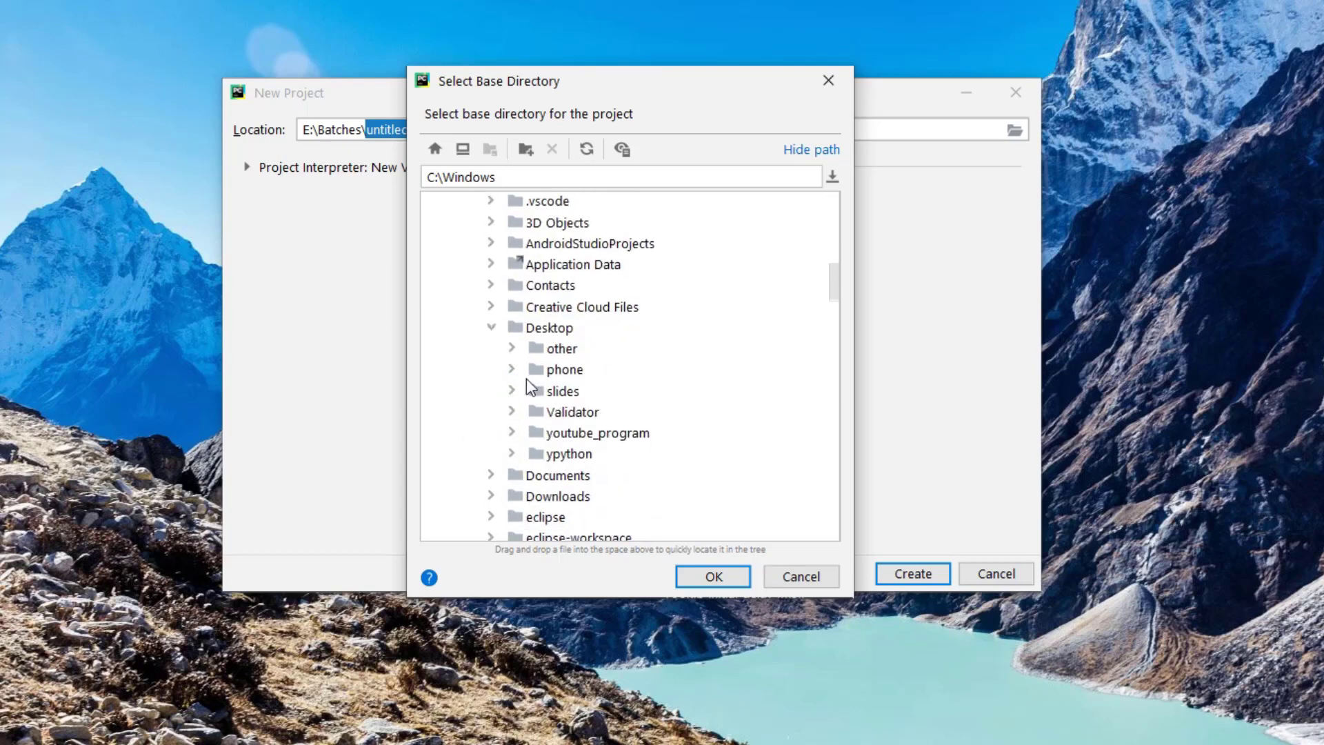
left_click(511, 453)
left_click(560, 455)
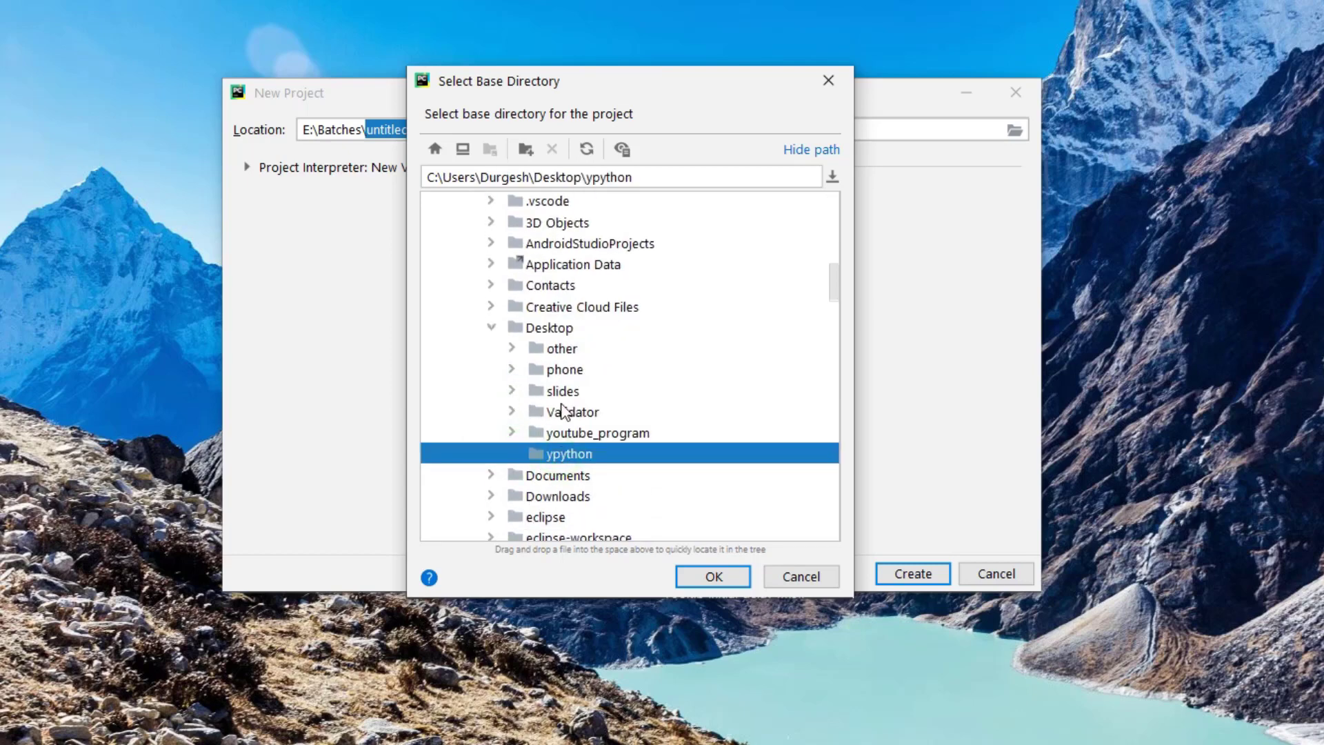
Create a folder named pycharm inside ypython and use it as the project location
left_click(524, 150)
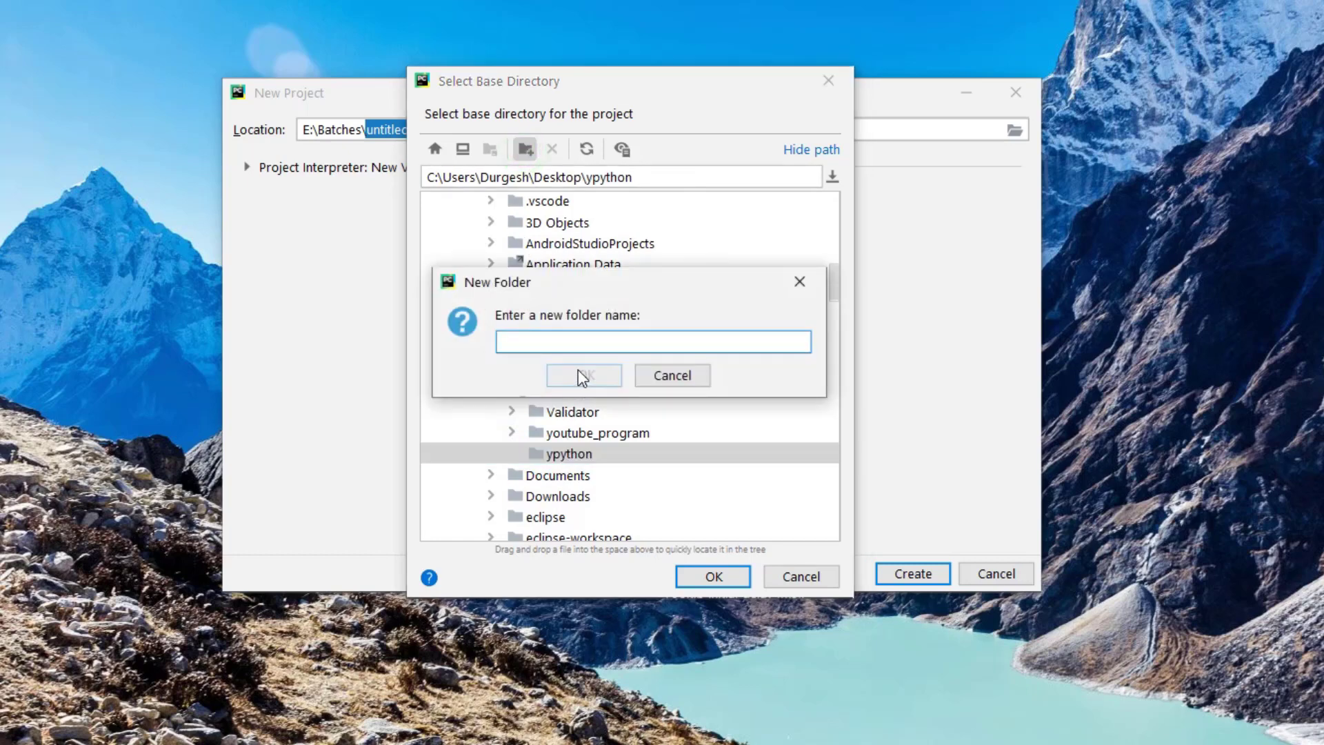
type("pycharm")
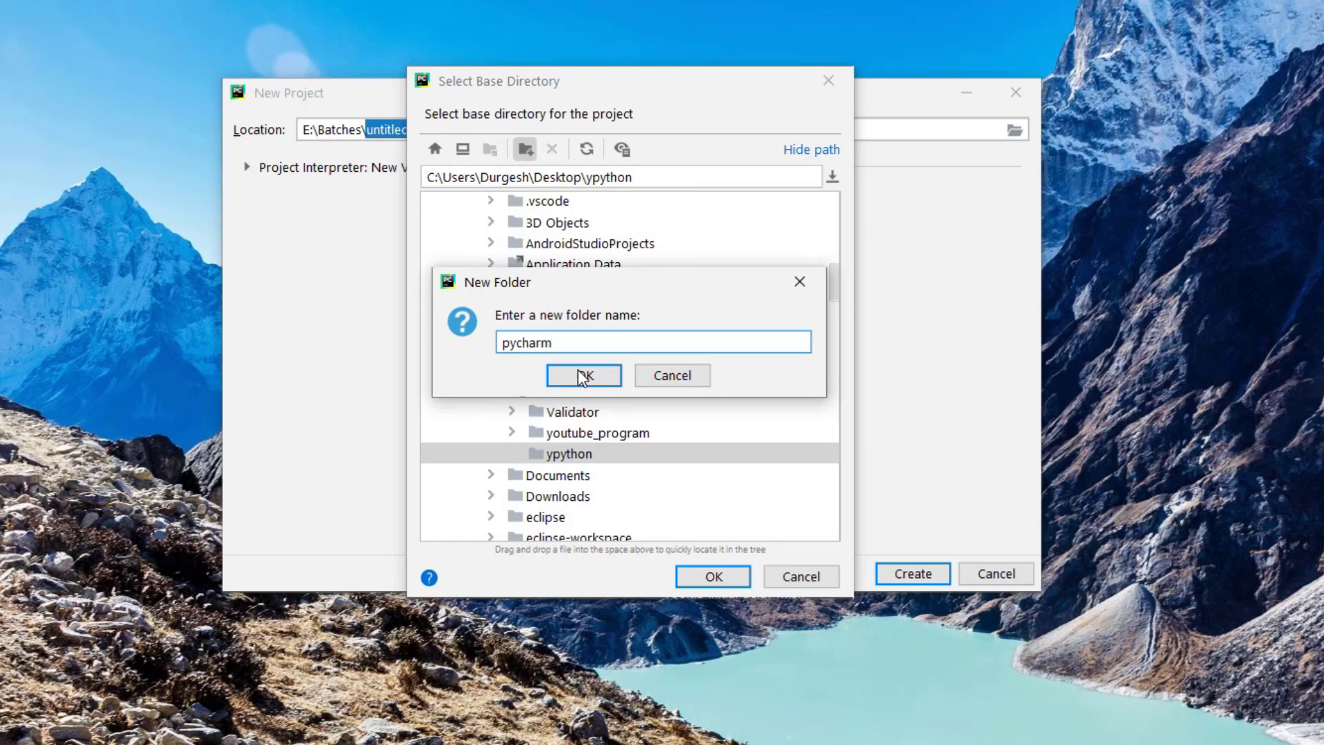
left_click(581, 376)
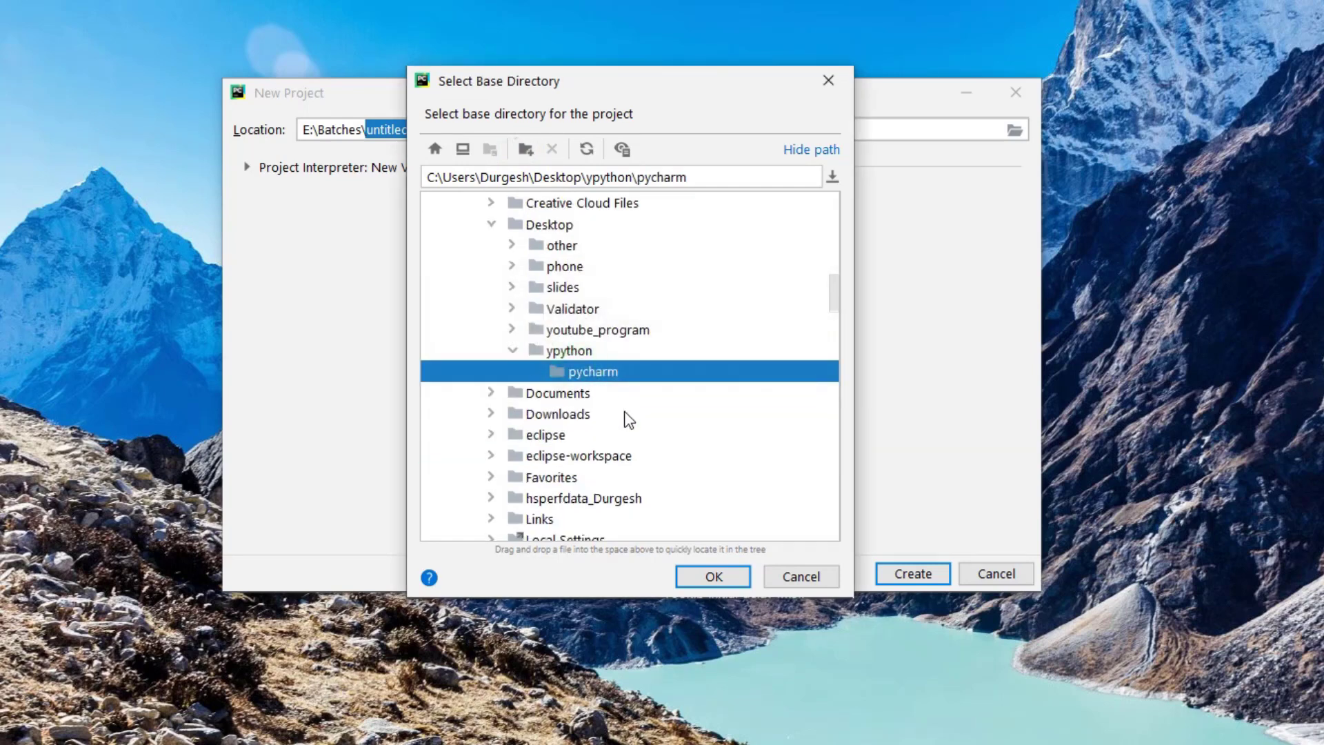
left_click(692, 574)
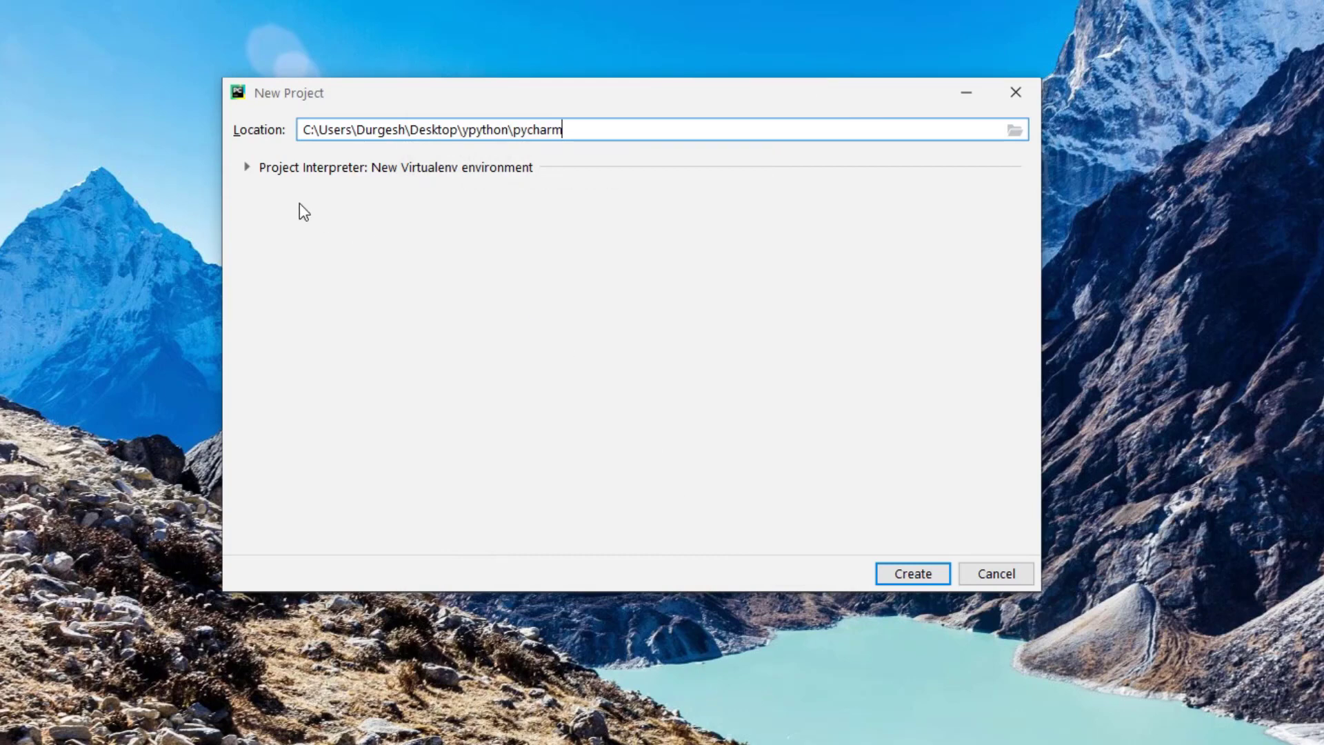
Choose the existing Python 3.7 interpreter instead of a new Virtualenv environment and create the project
left_click(254, 175)
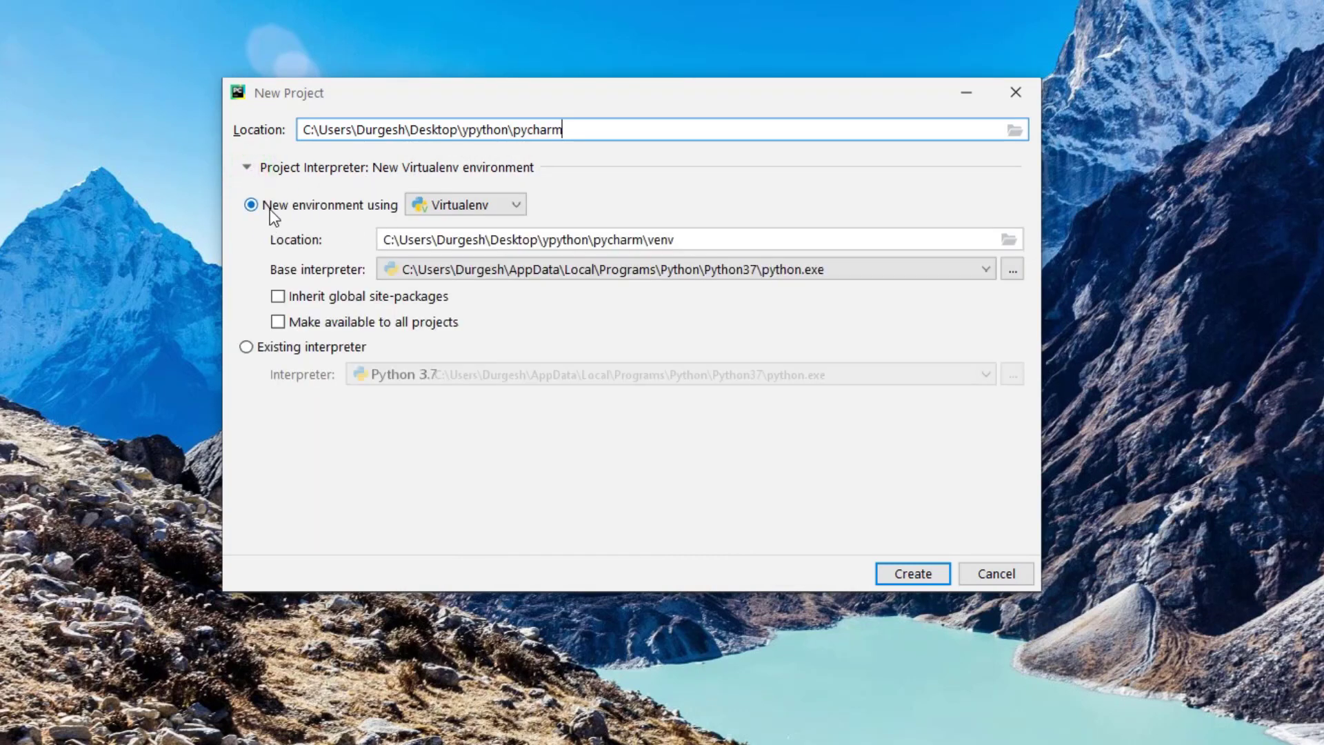
left_click(247, 347)
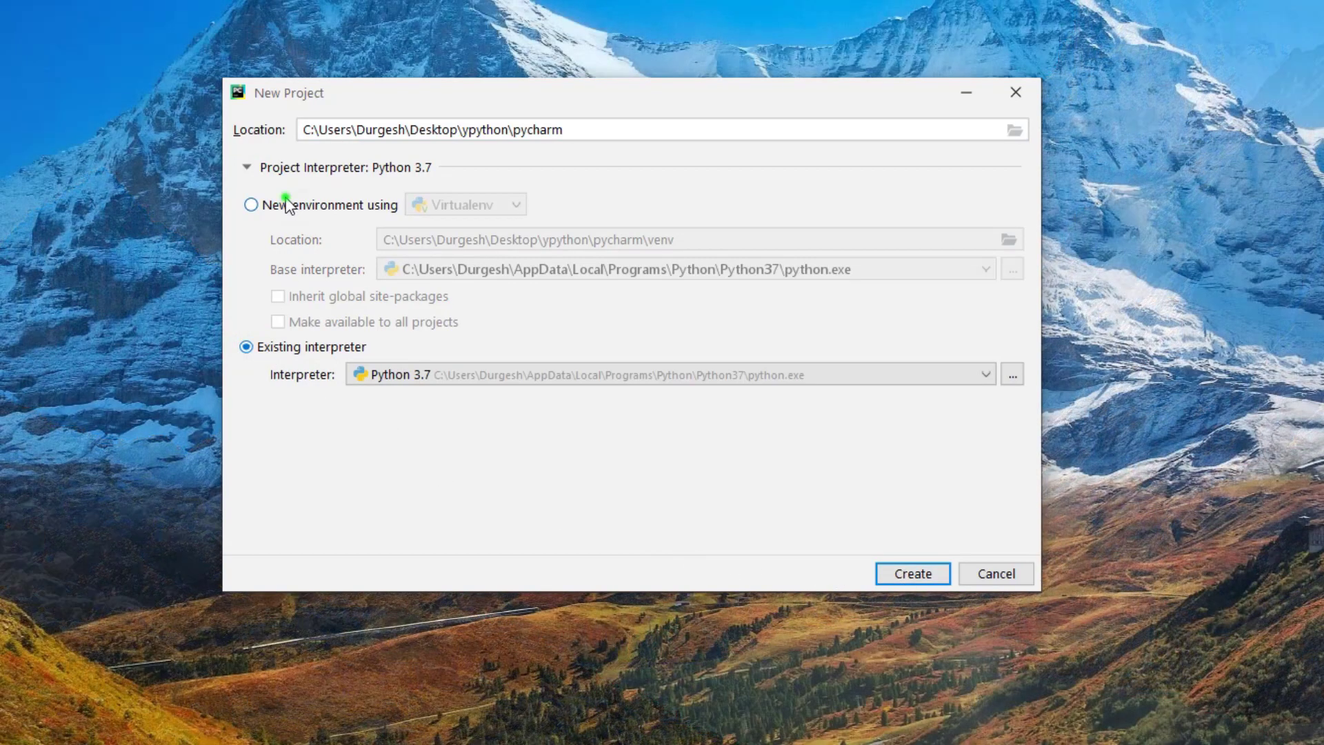
left_click(275, 206)
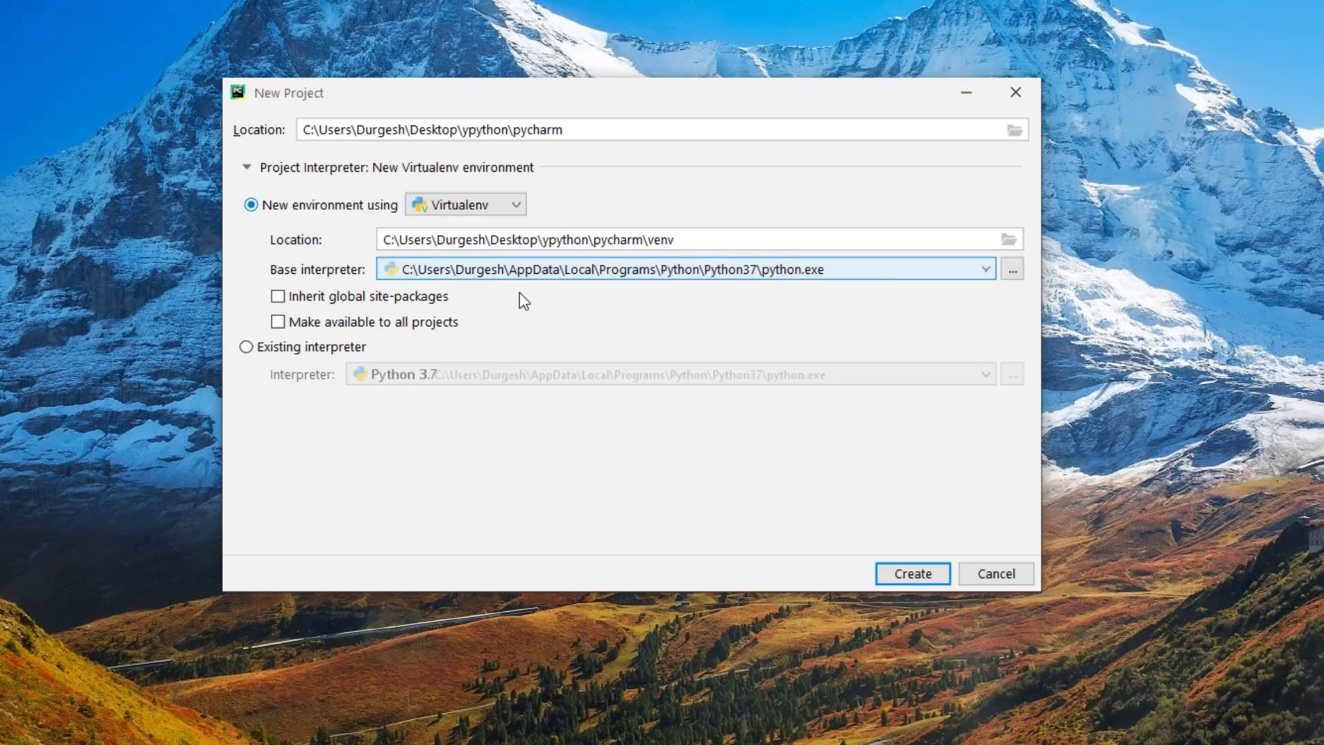
left_click(259, 346)
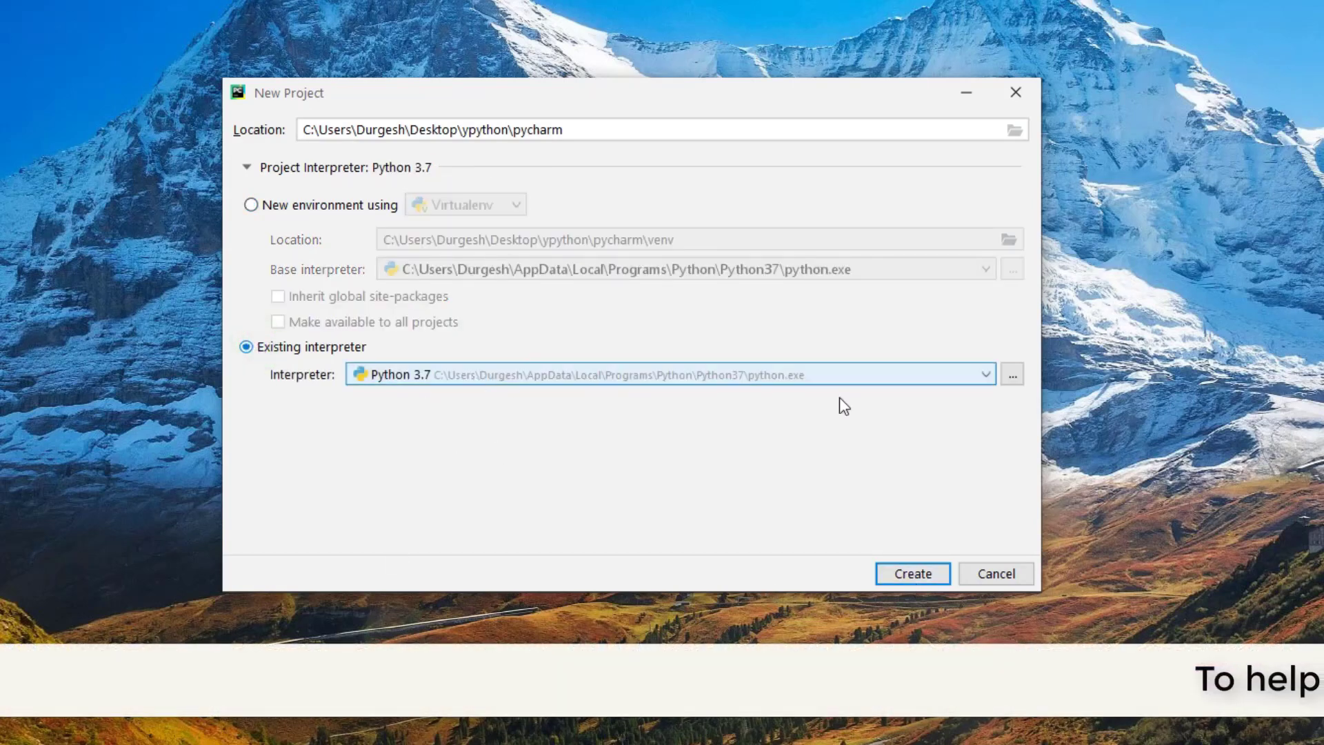
left_click(1010, 376)
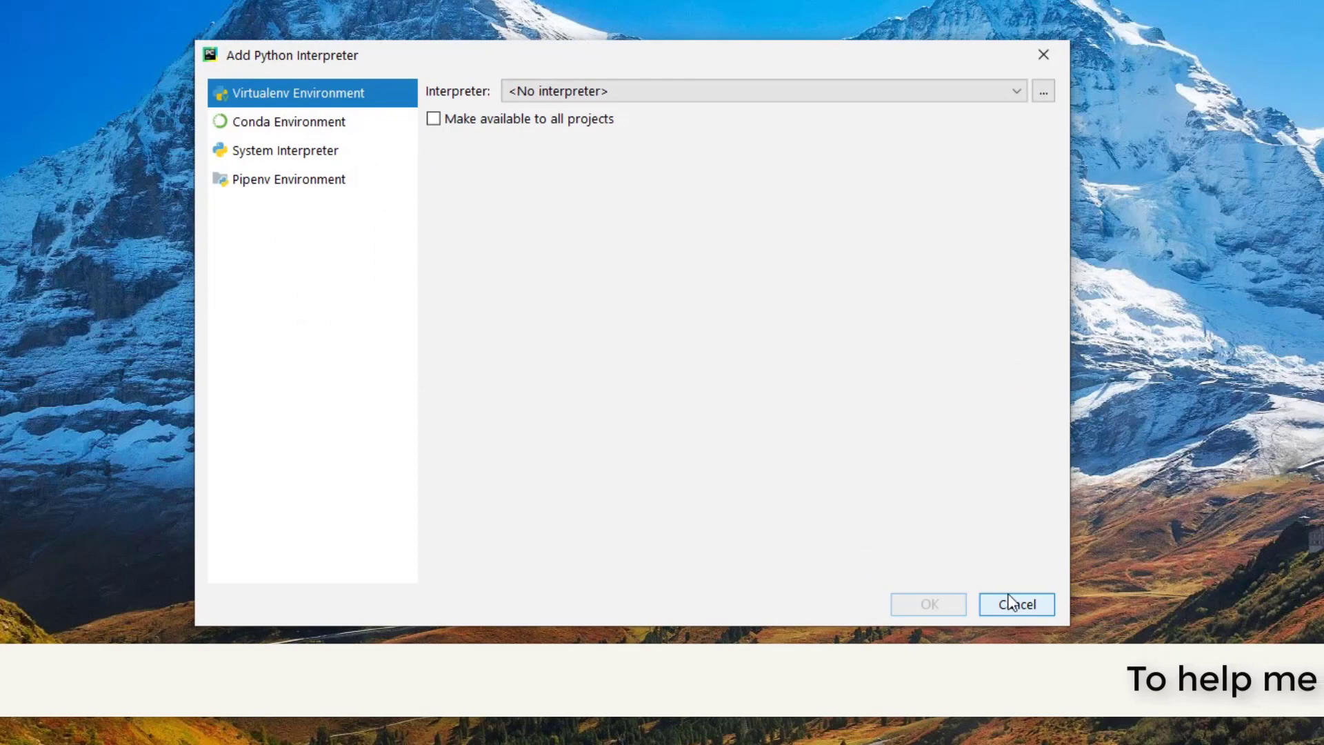
left_click(1043, 55)
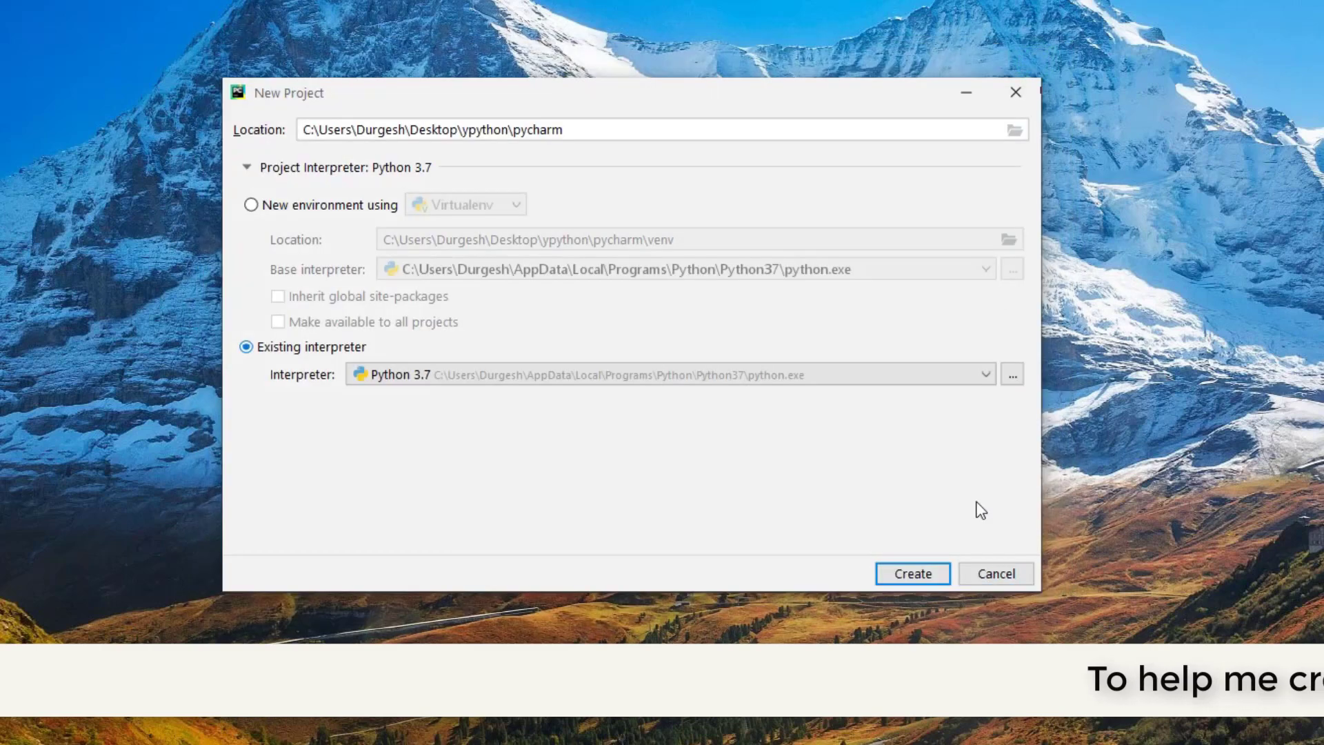
left_click(912, 571)
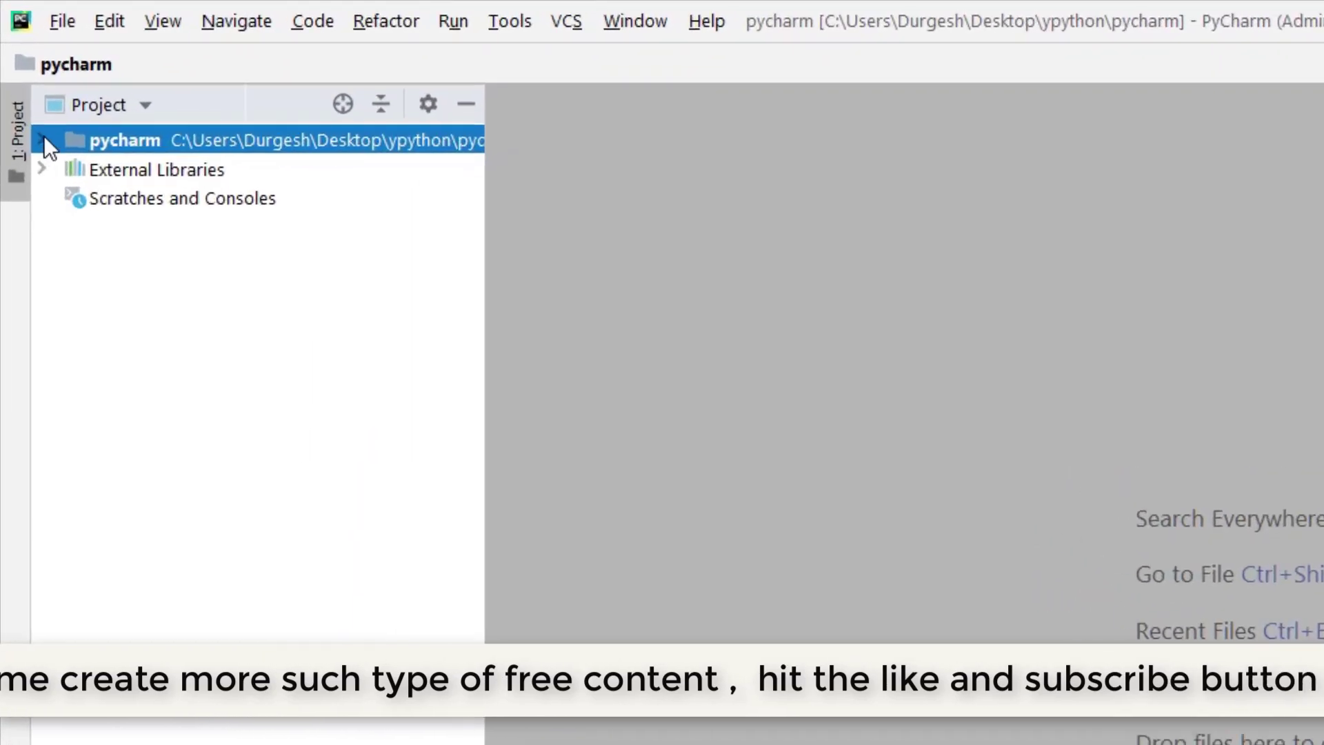
Add a Python file named reduce_example to the pycharm project and collapse External Libraries in the project tree
right_click(108, 140)
mouse_move(150, 159)
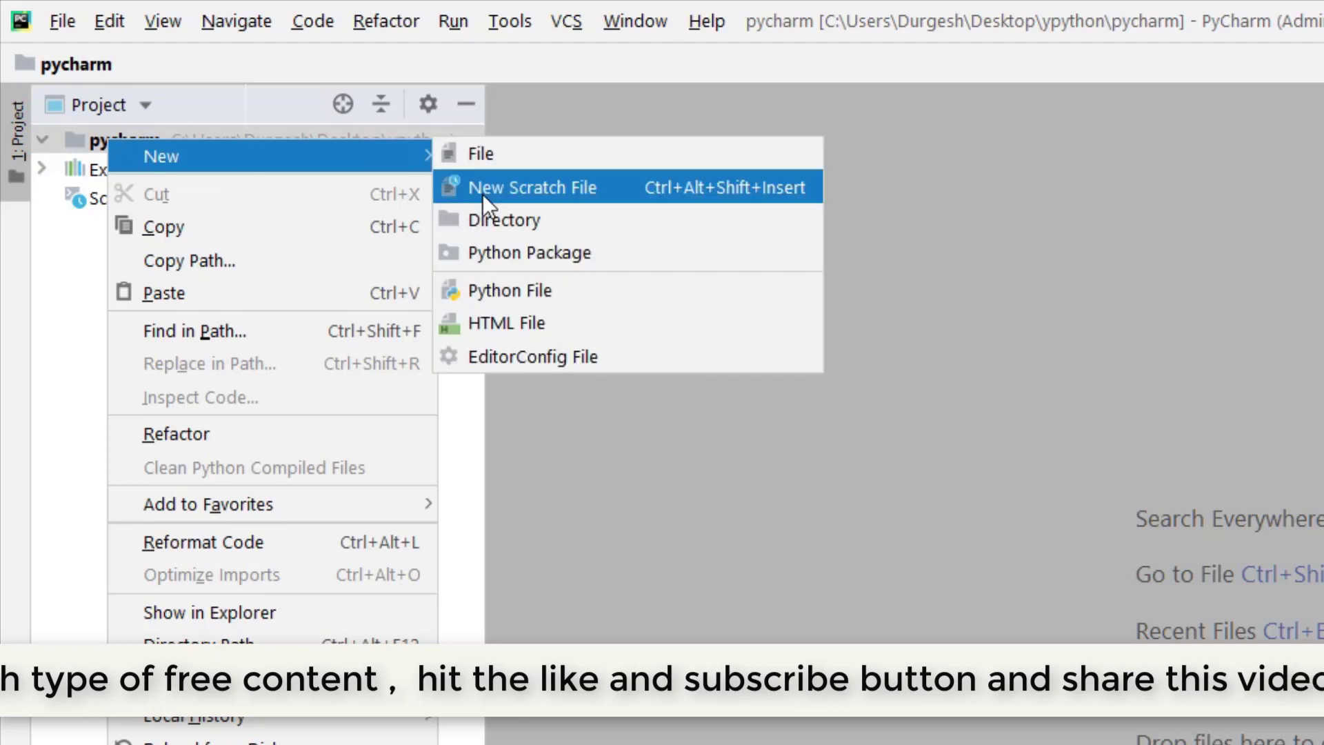
left_click(507, 302)
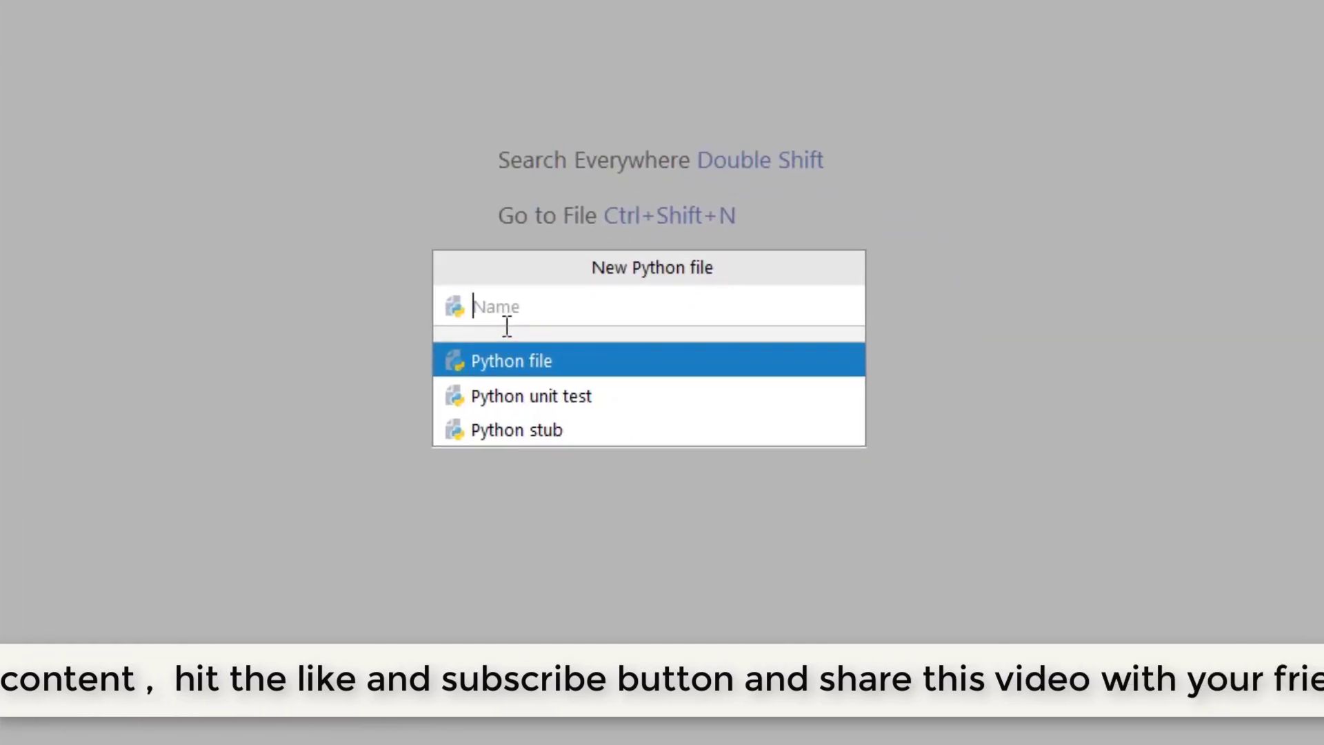
type("requ")
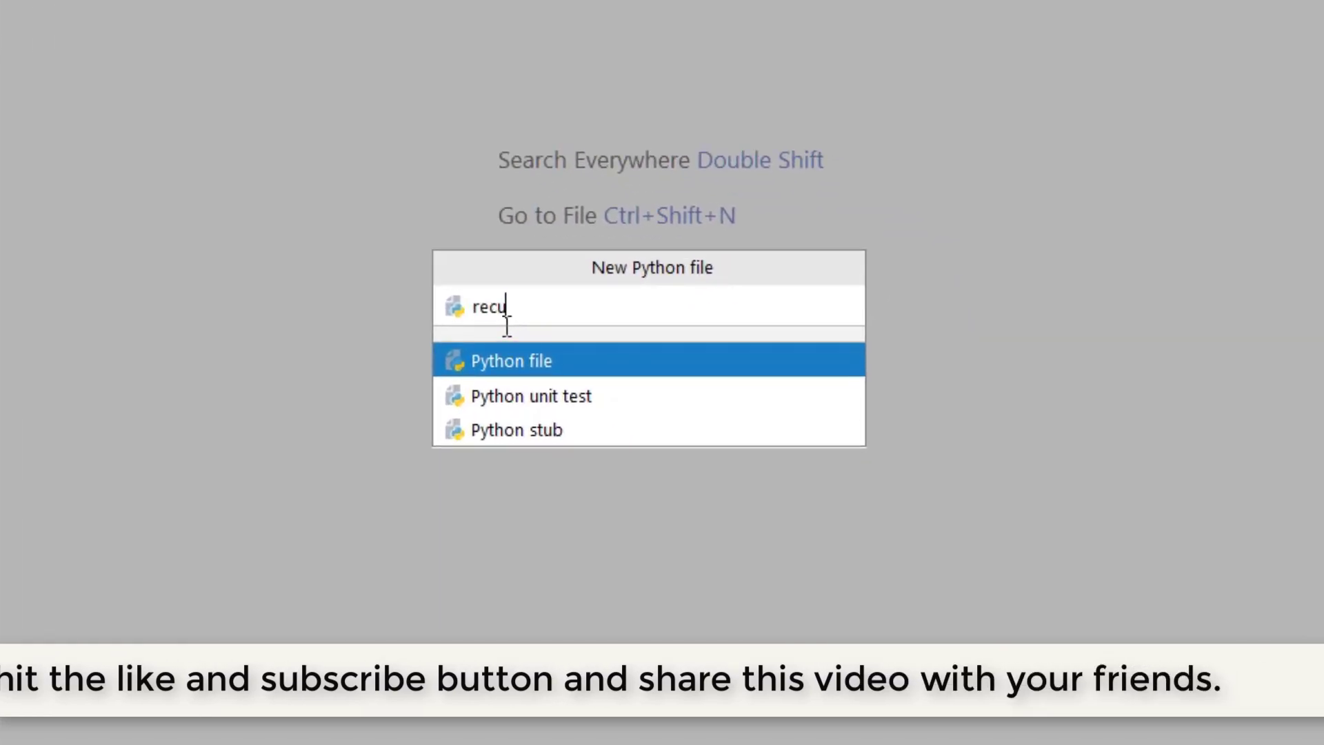
key("BackSpace")
key("BackSpace")
type("duce")
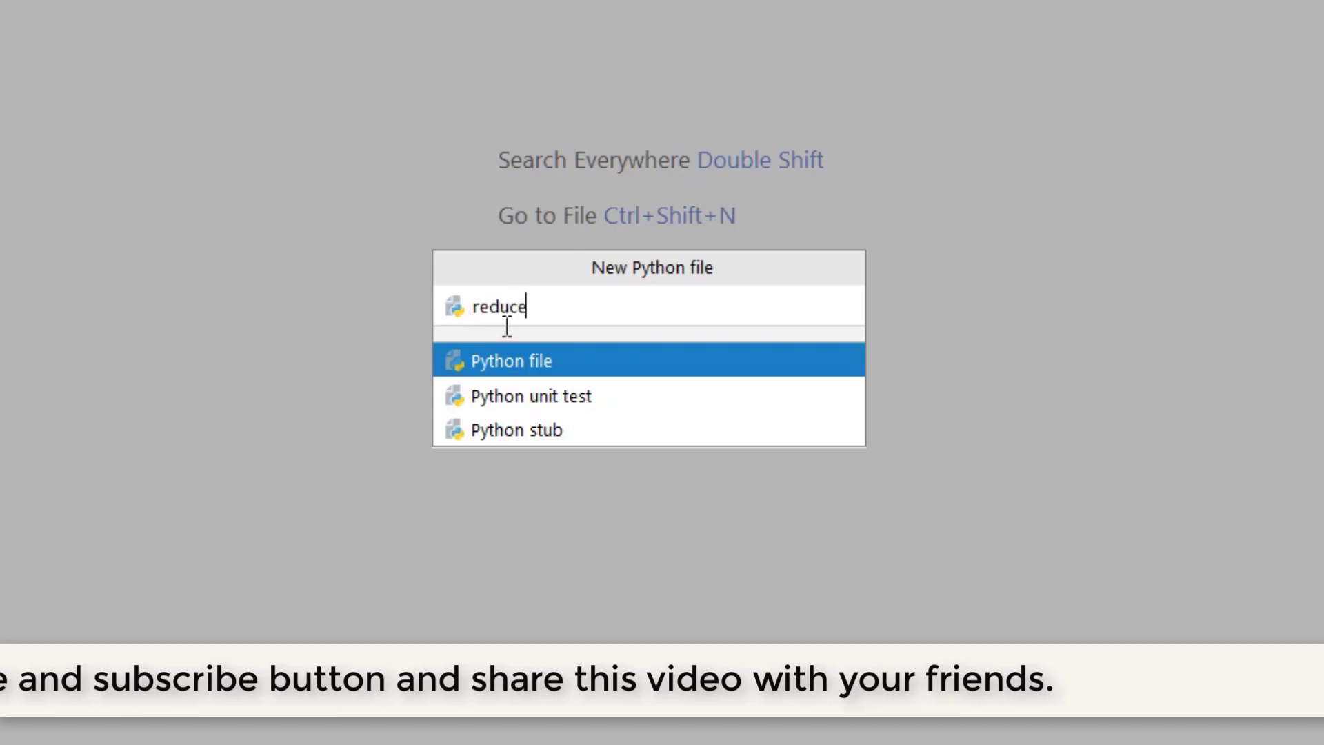
type("_exc")
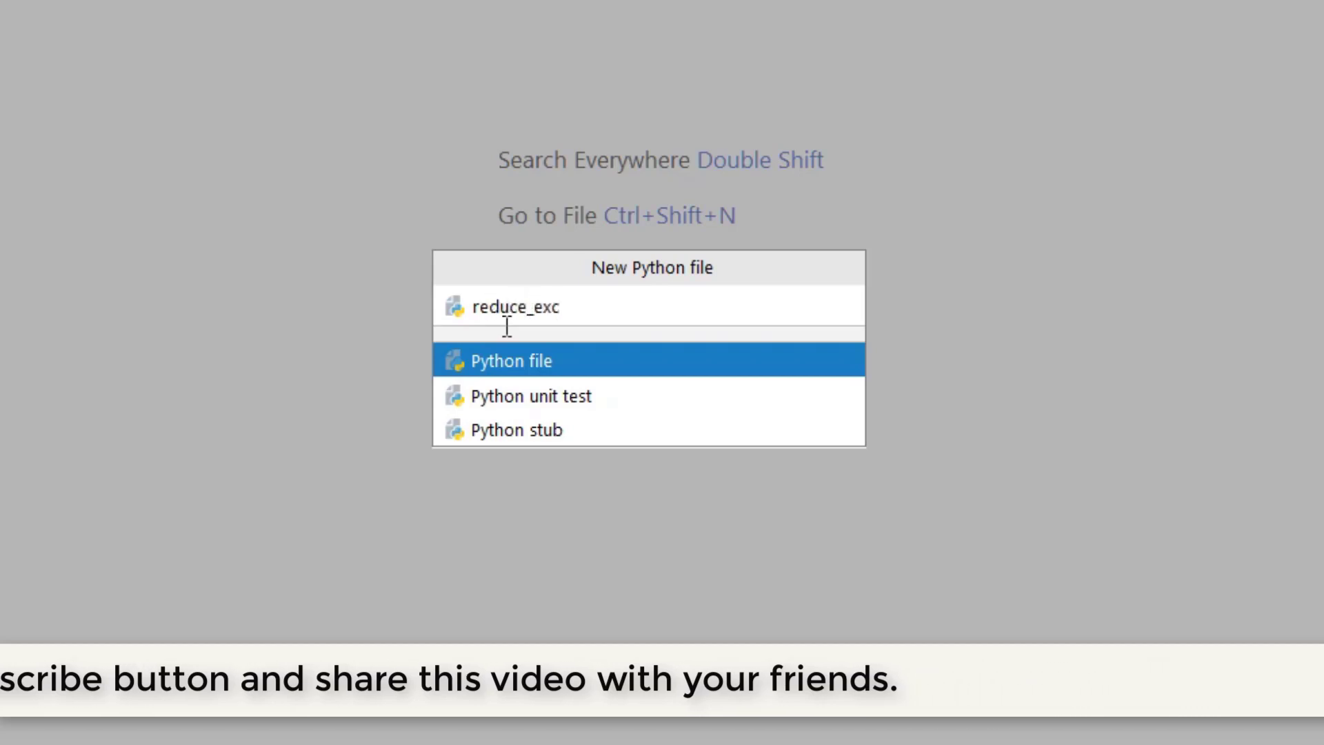
key("BackSpace")
type("ampl")
type("e")
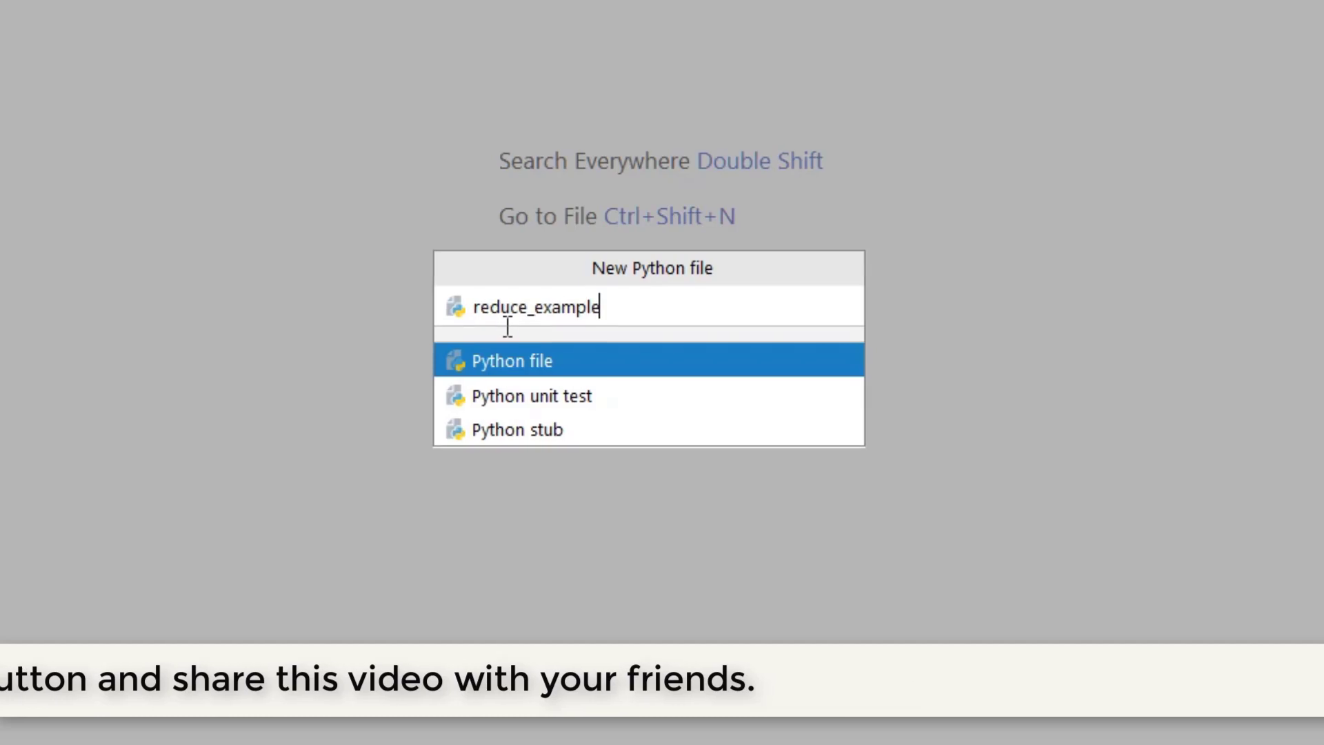
key("Return")
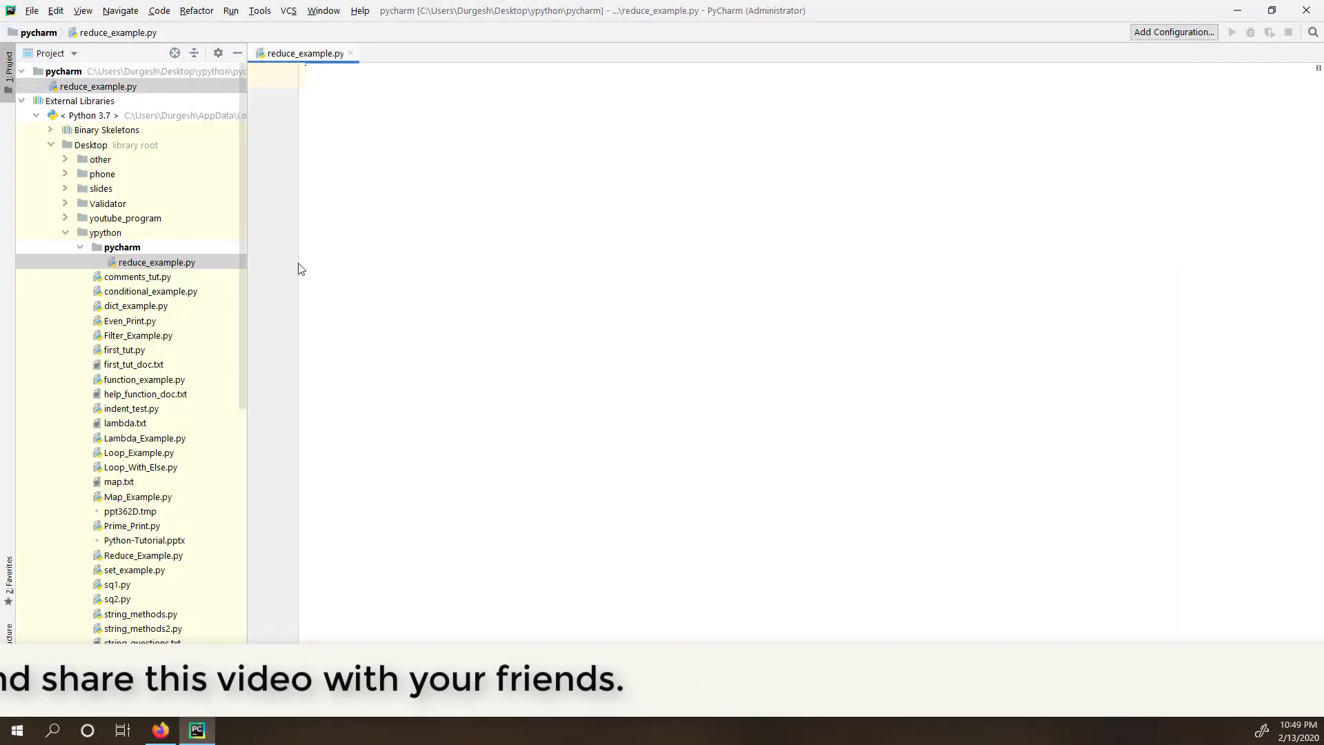
left_click(21, 101)
Write print('reduce example') in reduce_example.py and run the file
left_click(419, 148)
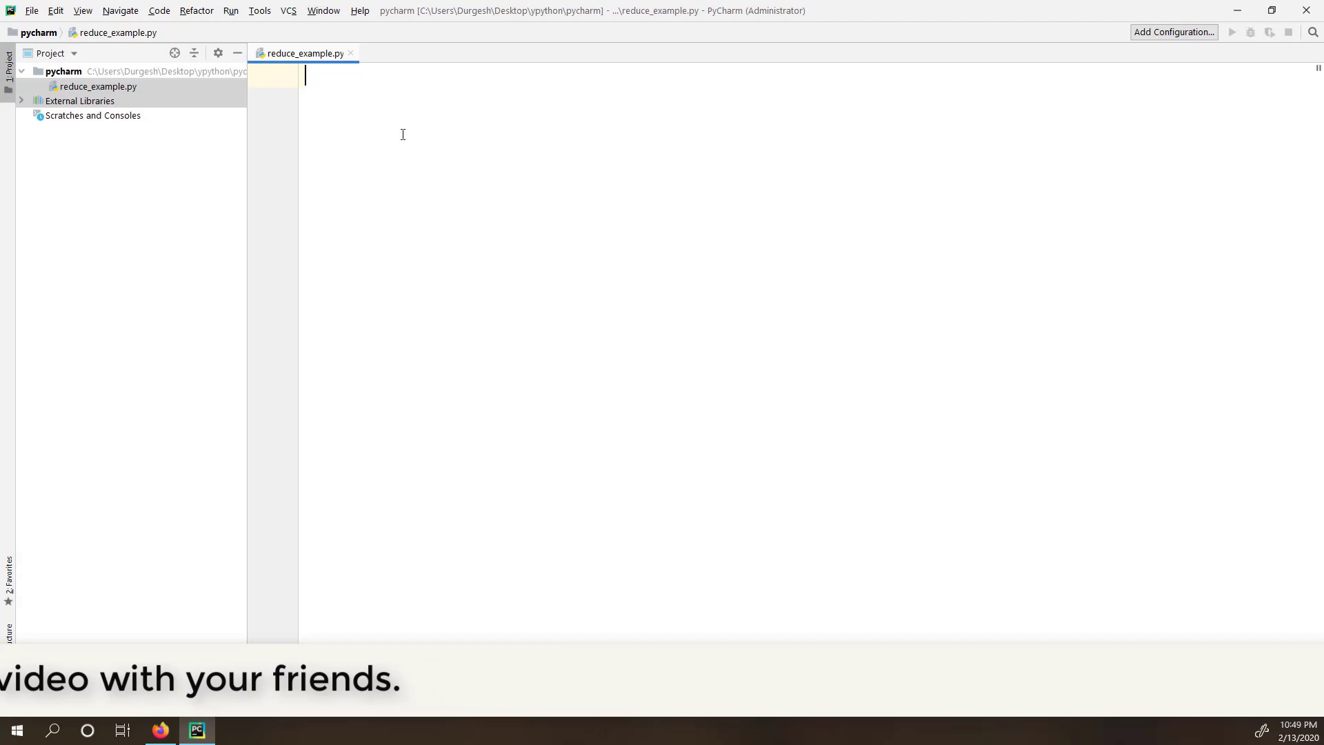
type("print(")
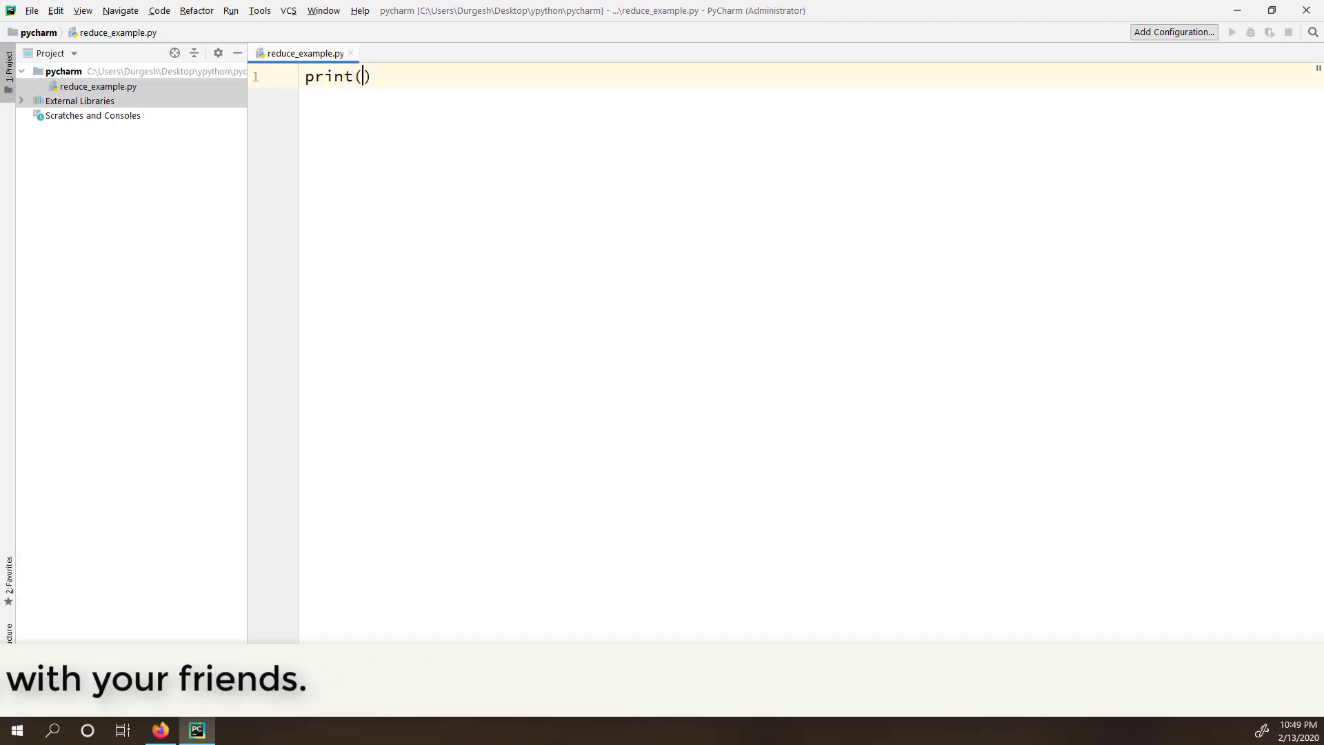
type("'")
type("reduce ea")
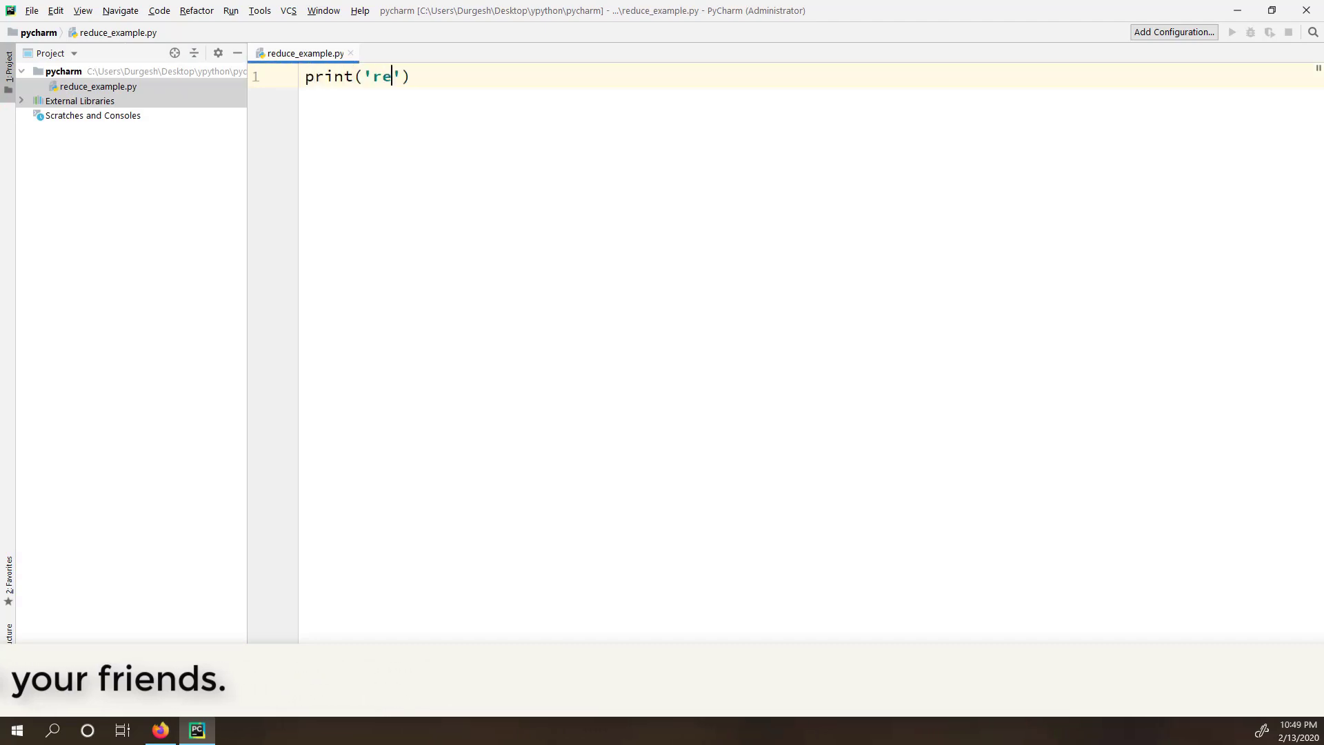
type("xample")
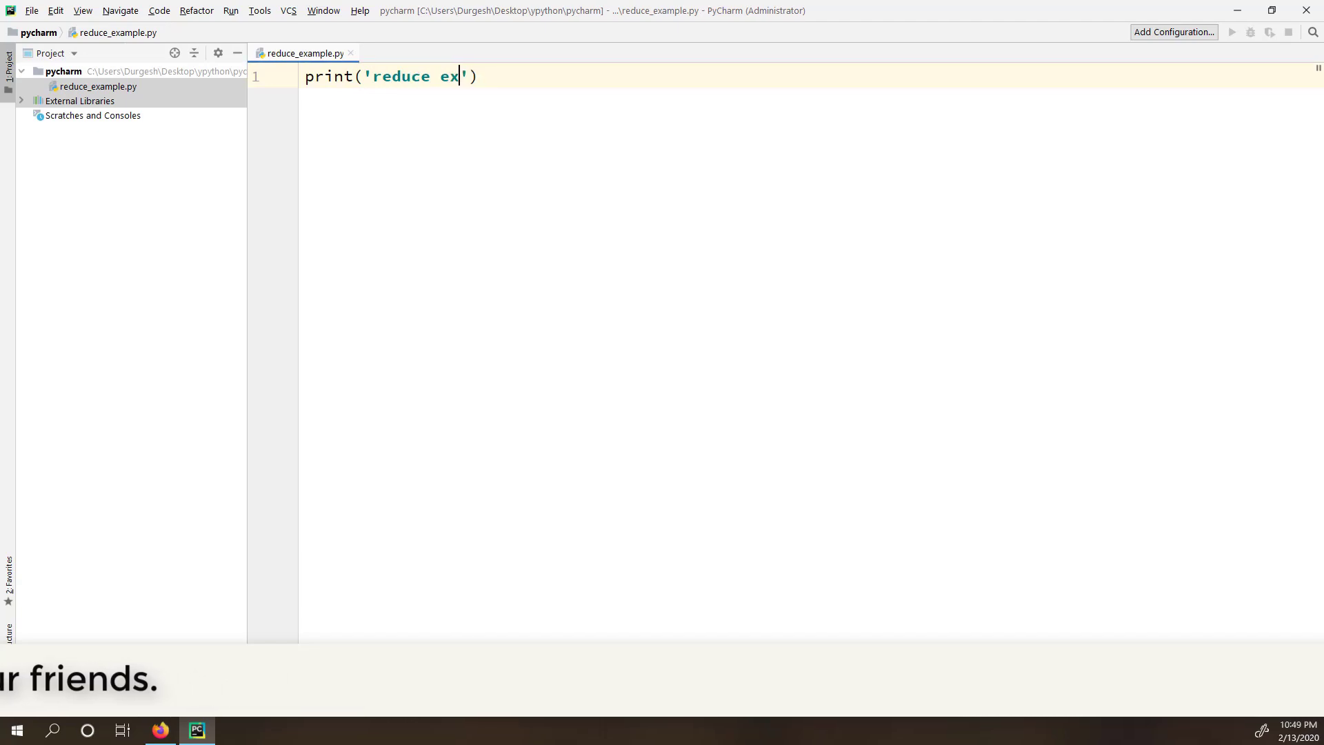
key("ctrl+shift+F10")
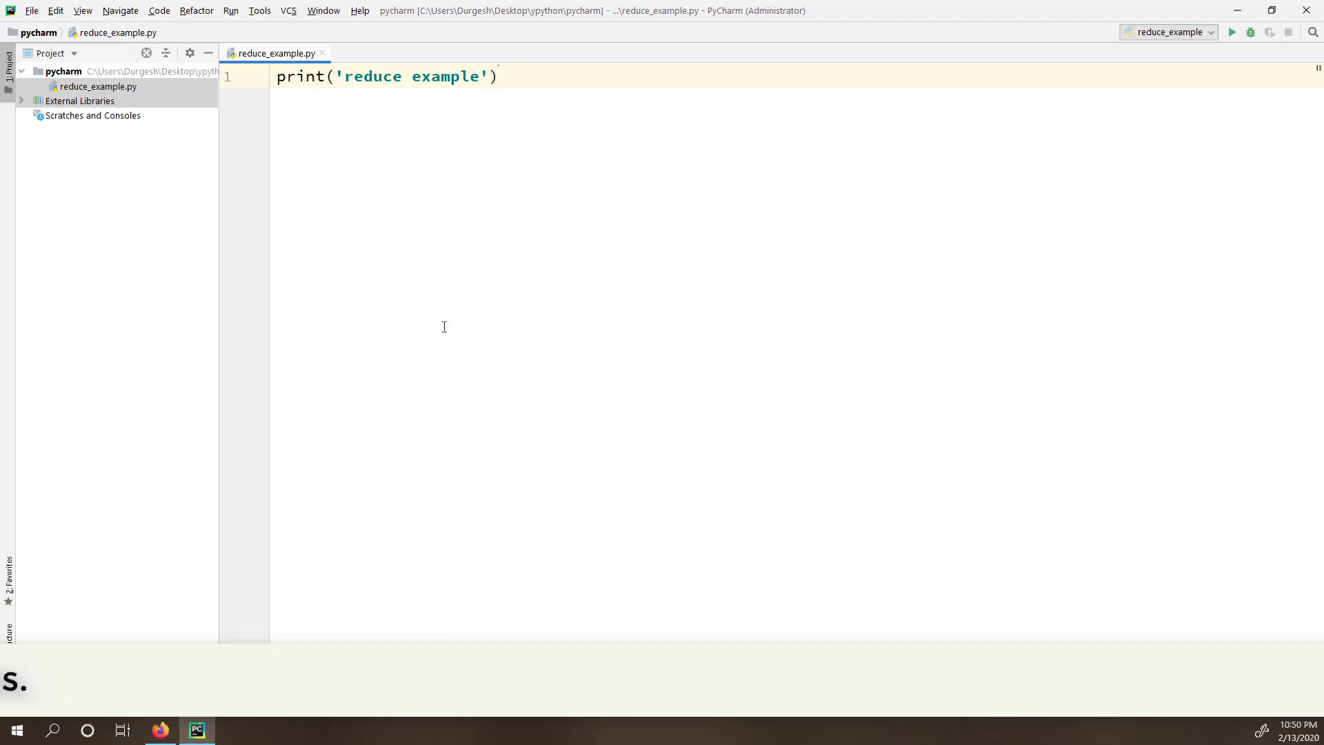
Set the custom interface font size to 15 in the appearance settings and apply the change
left_click(32, 10)
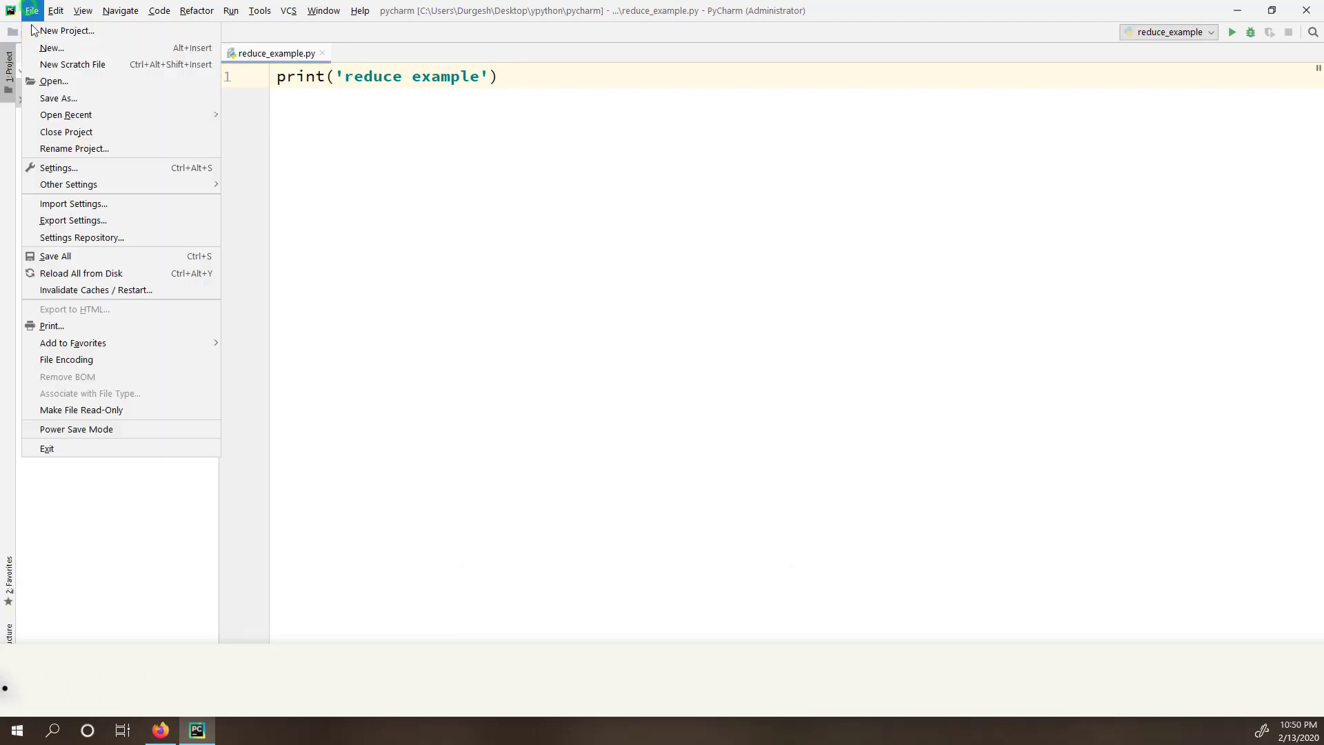
left_click(59, 167)
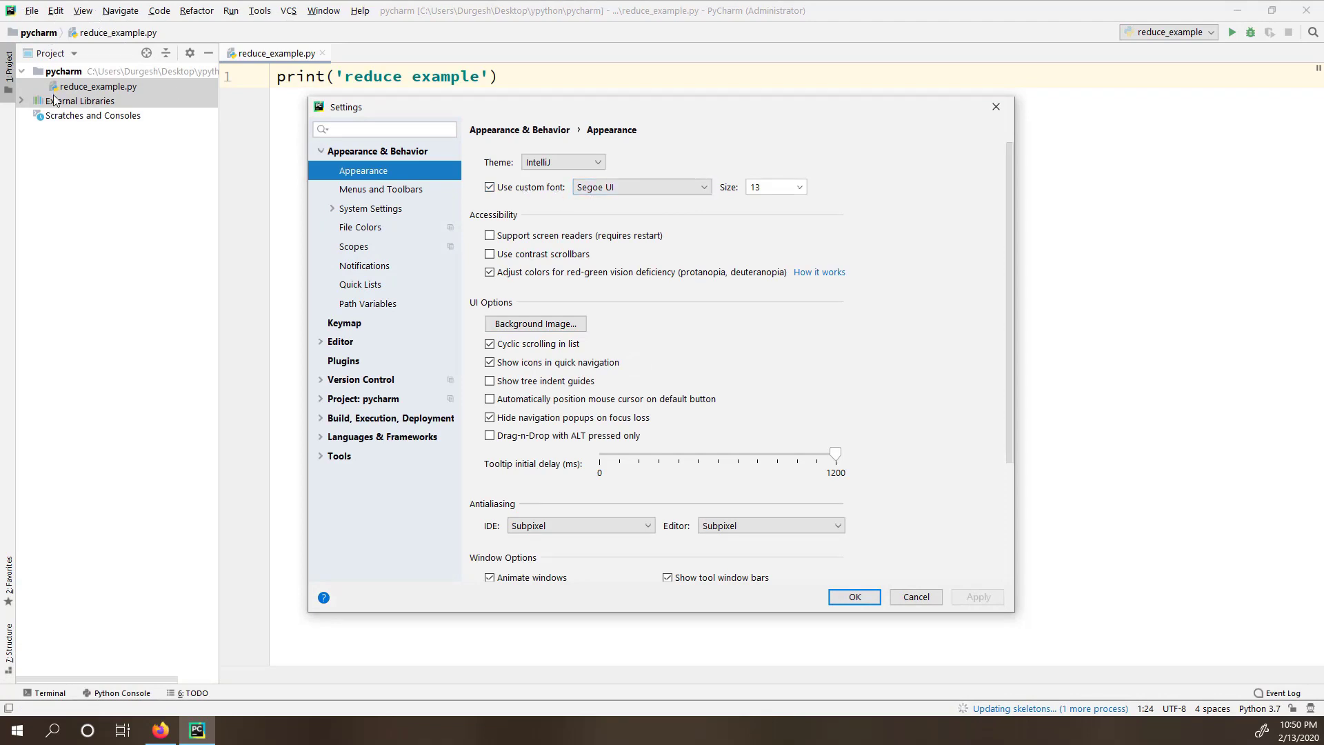
double_click(753, 189)
type("15")
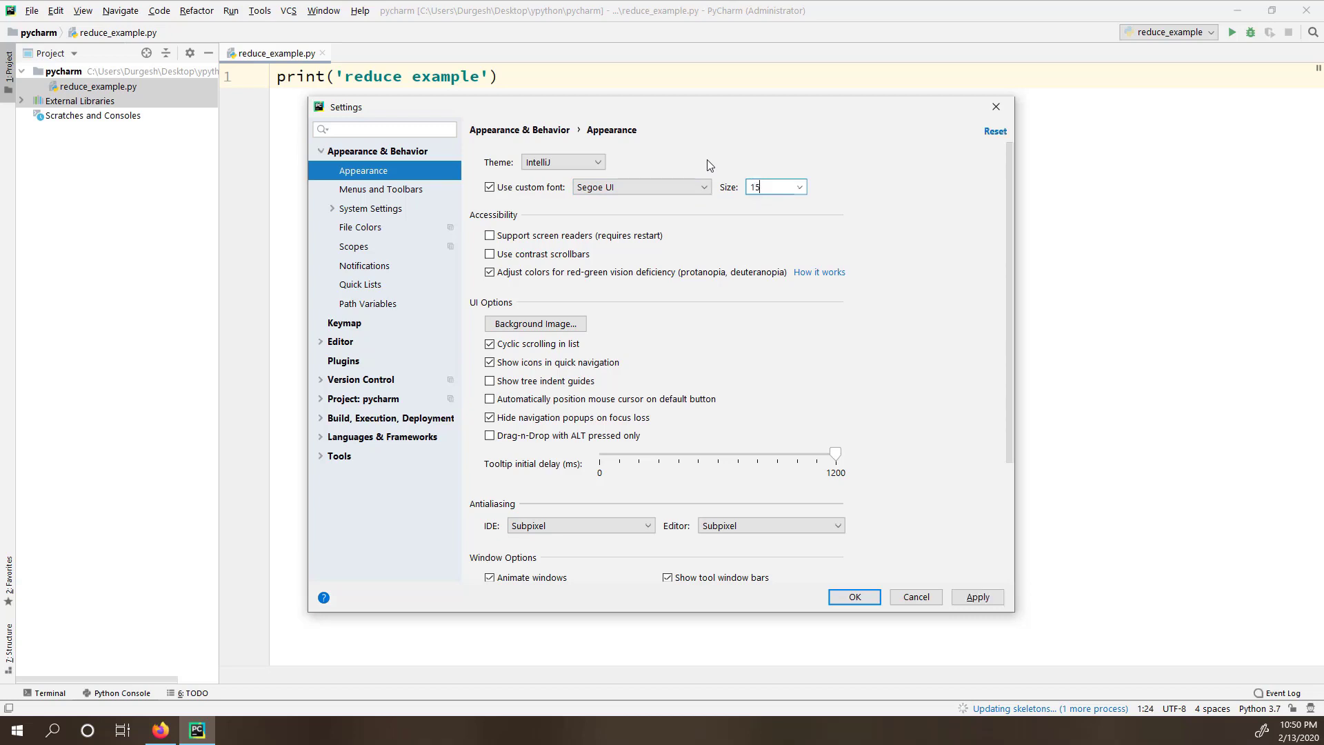
left_click(989, 599)
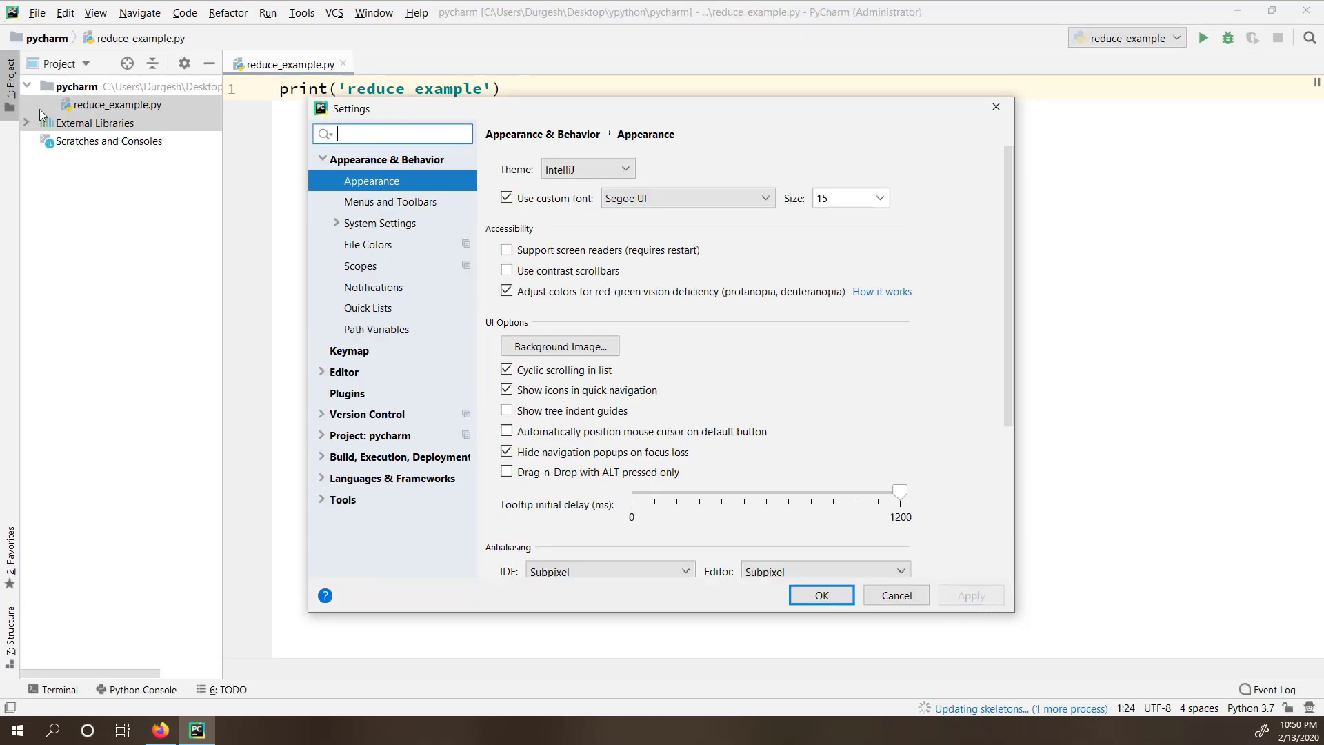
left_click(820, 595)
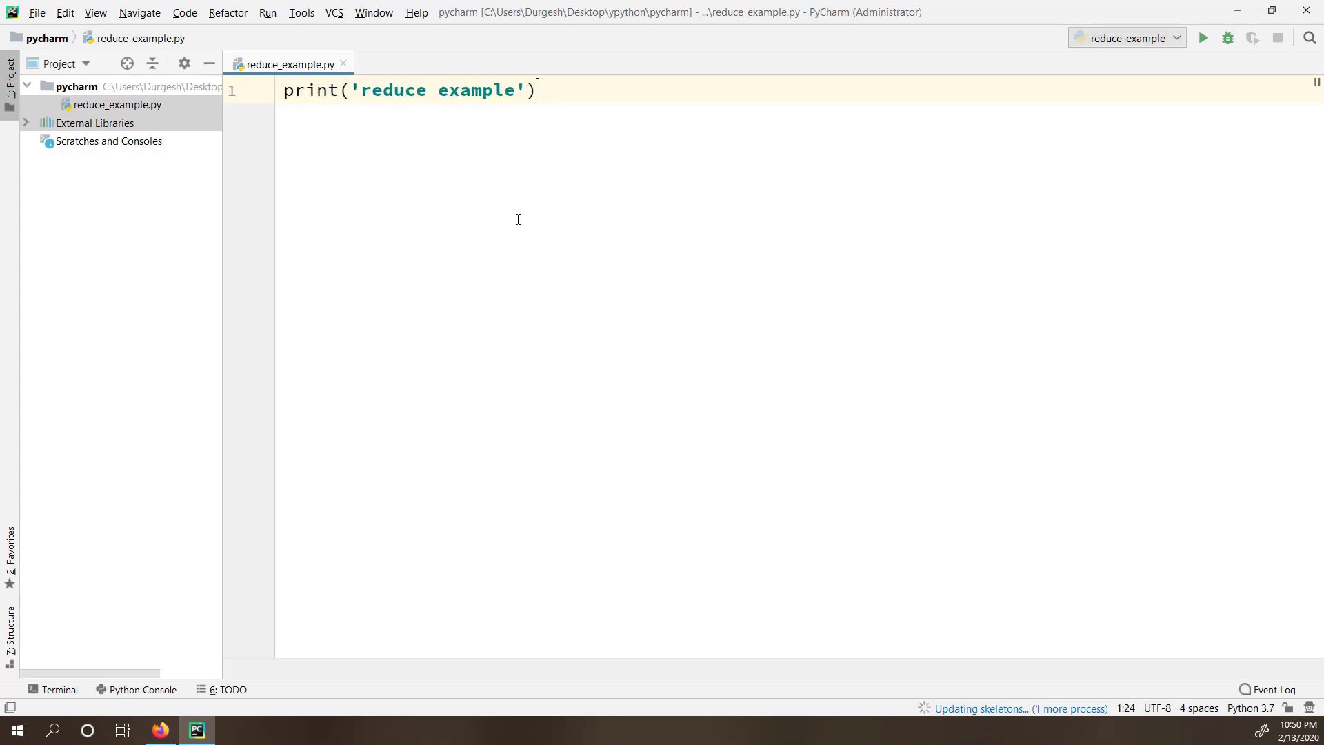
Adjust the editor's text zoom so the code in reduce_example.py is slightly larger
scroll(546, 279, "up", 1)
scroll(546, 279, "down", 1)
scroll(545, 278, "up", 2)
scroll(545, 278, "down", 1)
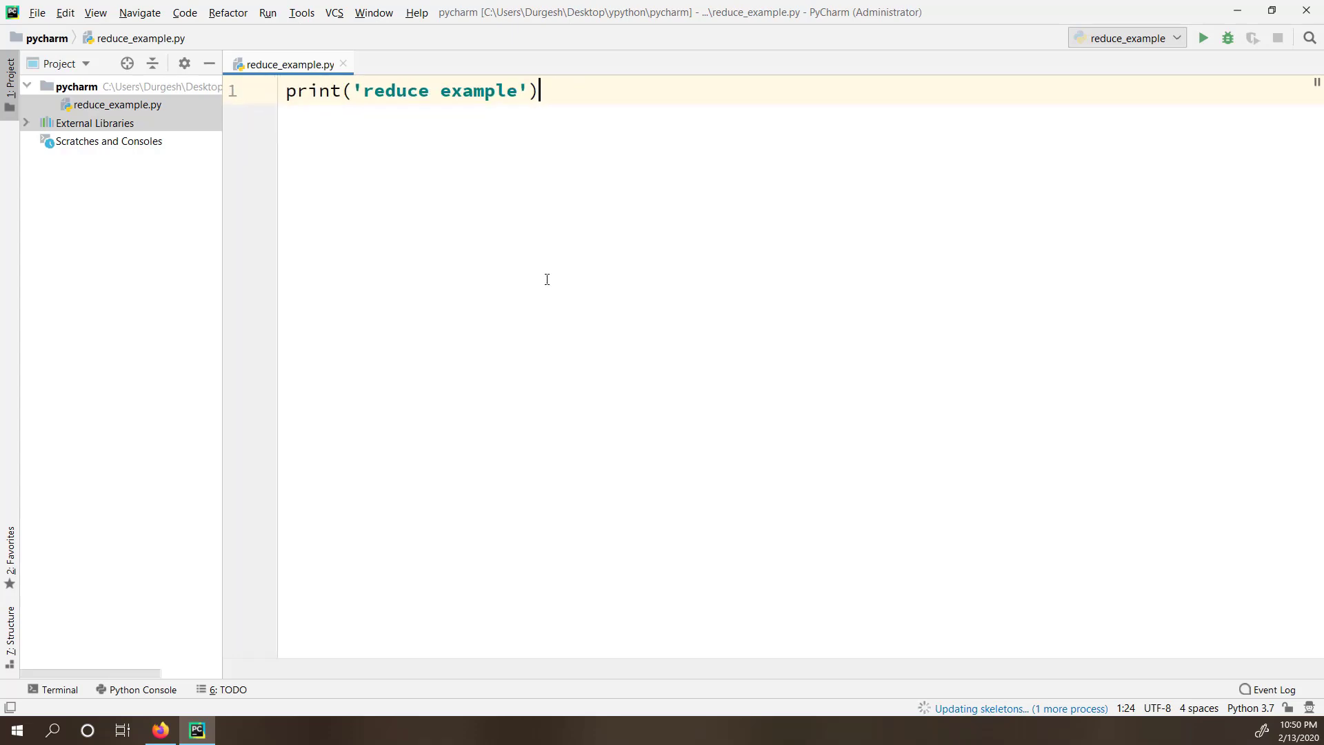
scroll(546, 278, "up", 1)
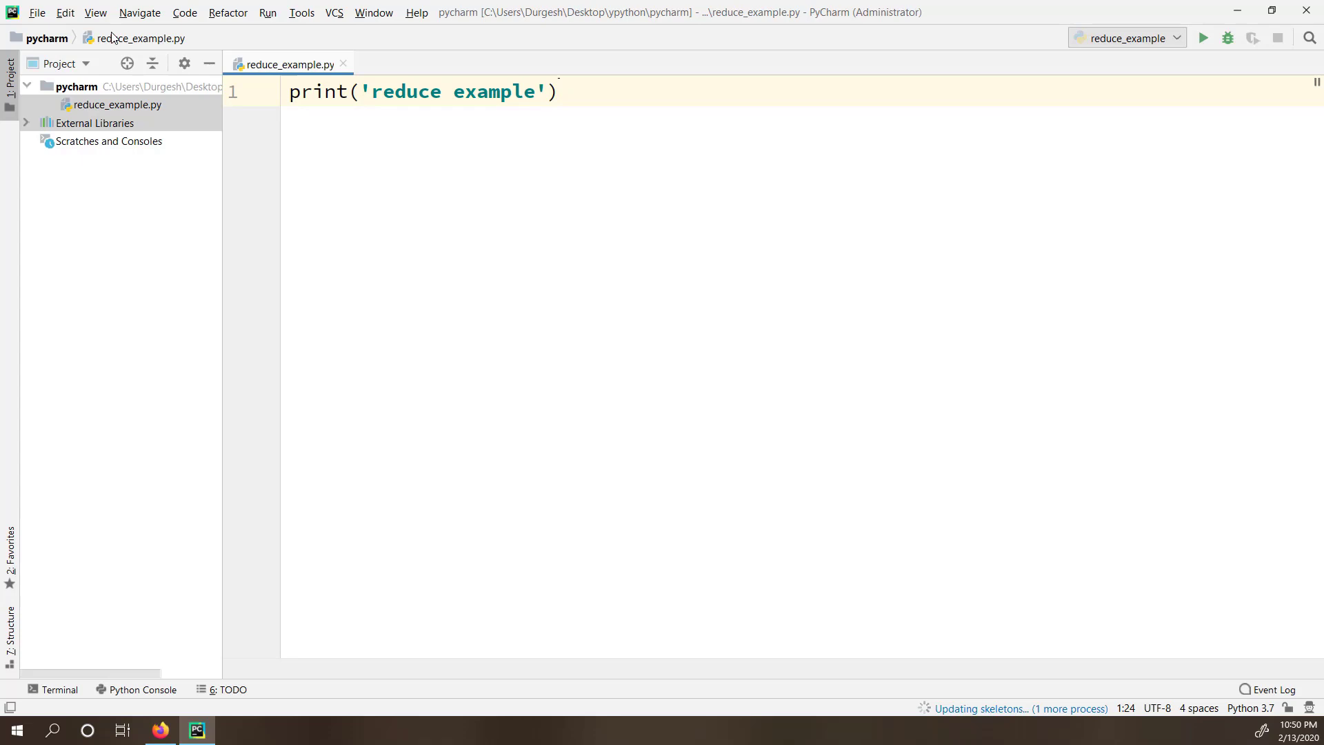
Open the IDE settings again from the reduce_example.py editor
left_click(37, 13)
left_click(93, 199)
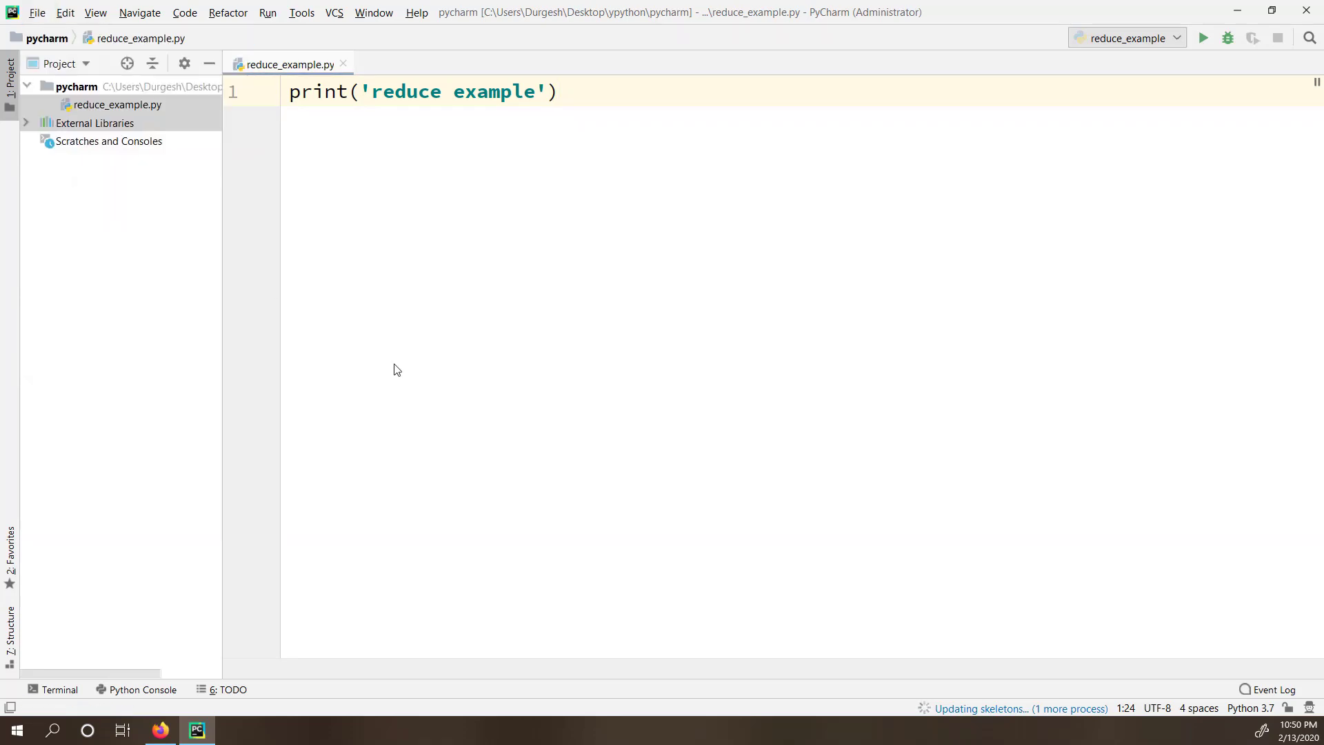